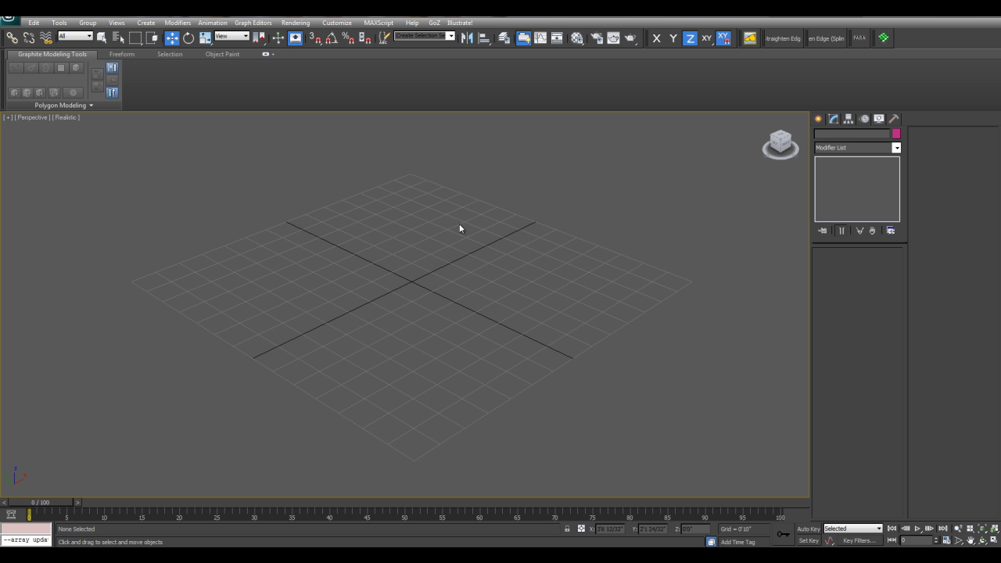
- Draw a closed, irregular seven-point outline on the ground grid with the Line tool and close the spline
{"action": "mouse_move", "coordinate": [436, 292]}
{"action": "middle_mouse_down"}
{"action": "mouse_move", "coordinate": [430, 276]}
{"action": "mouse_move", "coordinate": [422, 294]}
{"action": "middle_mouse_up"}
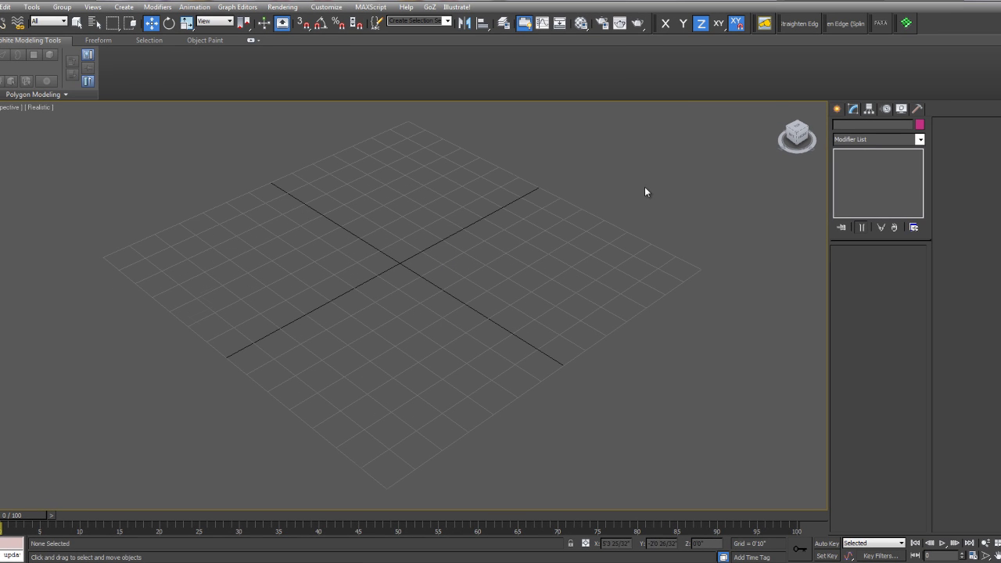
{"action": "left_click", "coordinate": [837, 110]}
{"action": "left_click", "coordinate": [855, 189]}
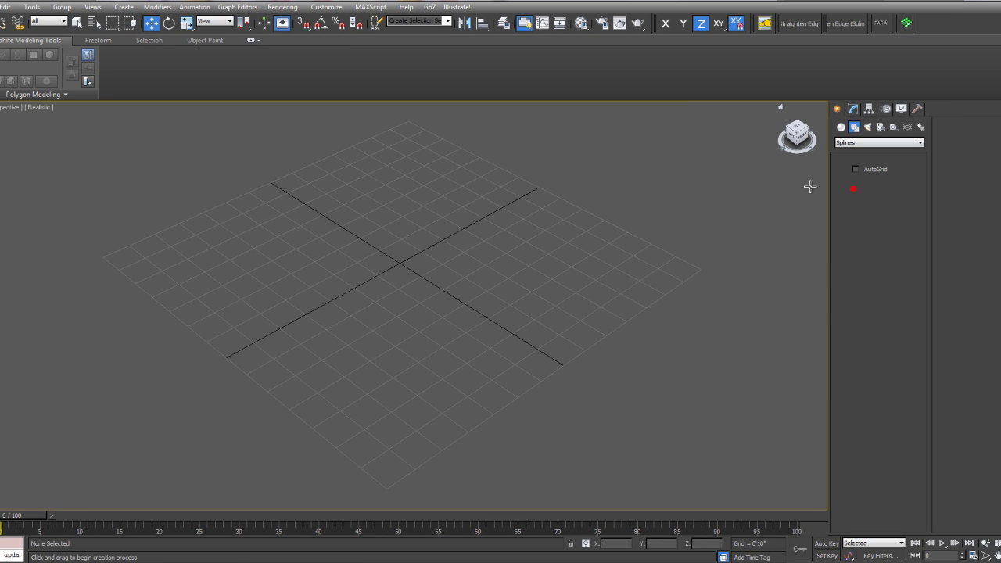
{"action": "left_click", "coordinate": [456, 187]}
{"action": "left_click", "coordinate": [456, 188]}
{"action": "left_click", "coordinate": [266, 207]}
{"action": "left_click", "coordinate": [225, 287]}
{"action": "left_click", "coordinate": [356, 406]}
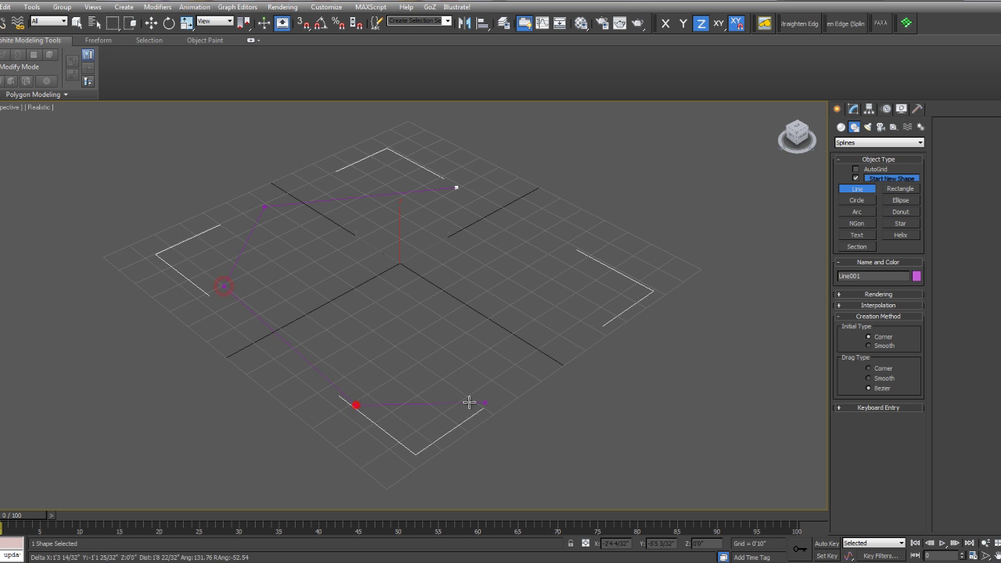
{"action": "left_click", "coordinate": [525, 400]}
{"action": "left_click", "coordinate": [626, 307]}
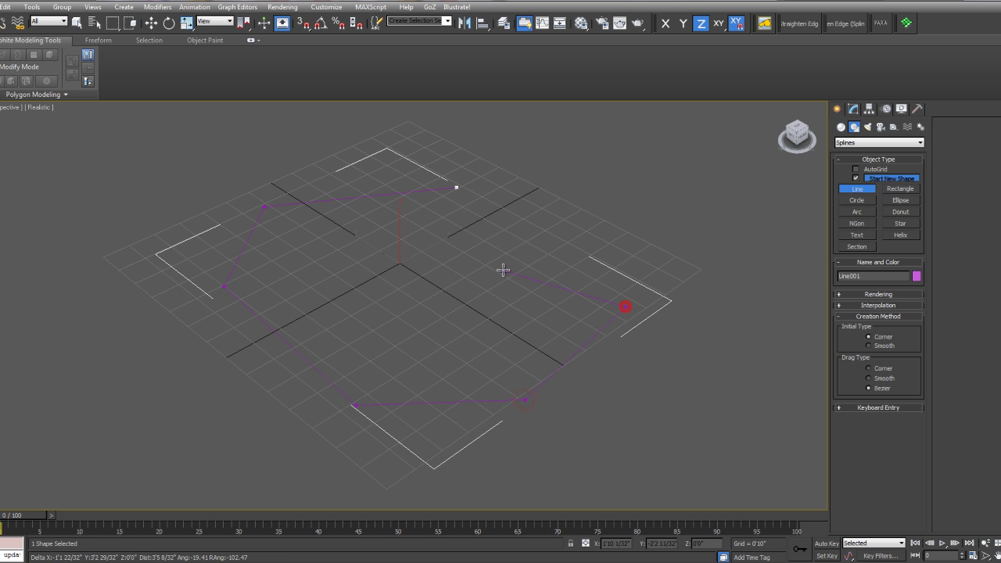
{"action": "left_click", "coordinate": [456, 187]}
{"action": "left_click", "coordinate": [474, 310]}
{"action": "middle_click_drag", "start_coordinate": [474, 310], "coordinate": [574, 302], "text": "alt"}
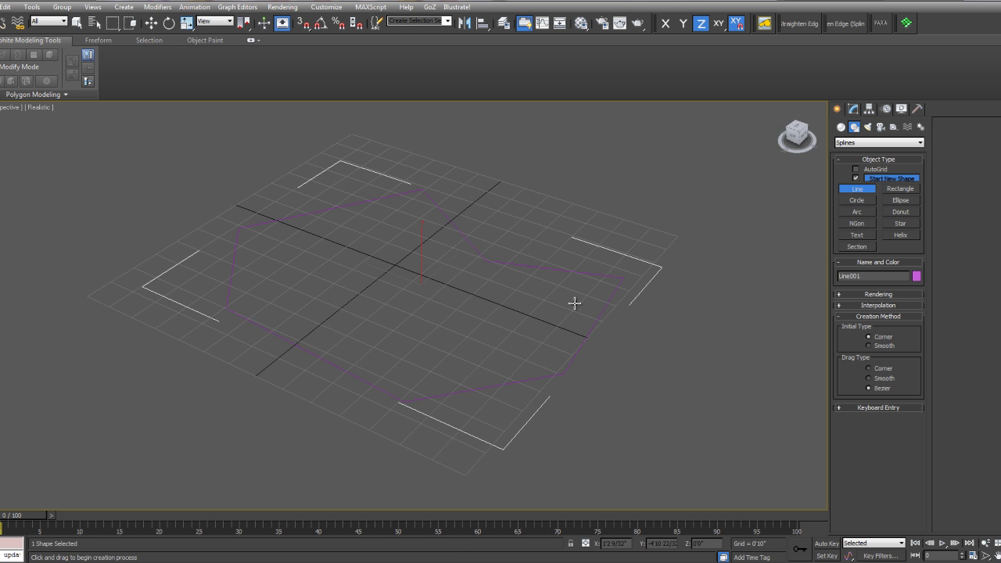
- Convert all vertices of the line to the Corner type, then return to the whole-object level
{"action": "left_click", "coordinate": [853, 109]}
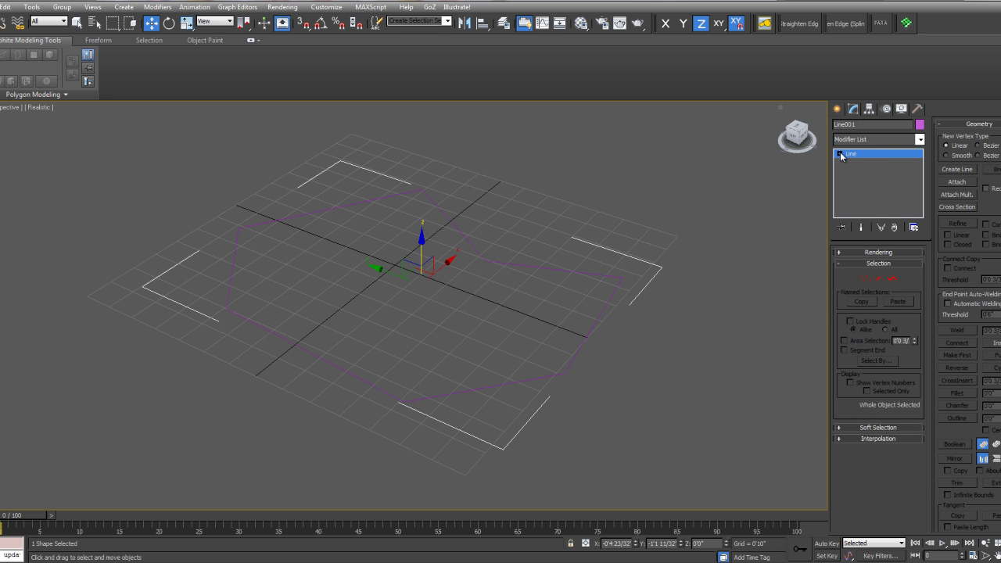
{"action": "left_click", "coordinate": [840, 153]}
{"action": "left_click", "coordinate": [860, 162]}
{"action": "left_click_drag", "start_coordinate": [150, 159], "coordinate": [671, 465]}
{"action": "right_click", "coordinate": [422, 189]}
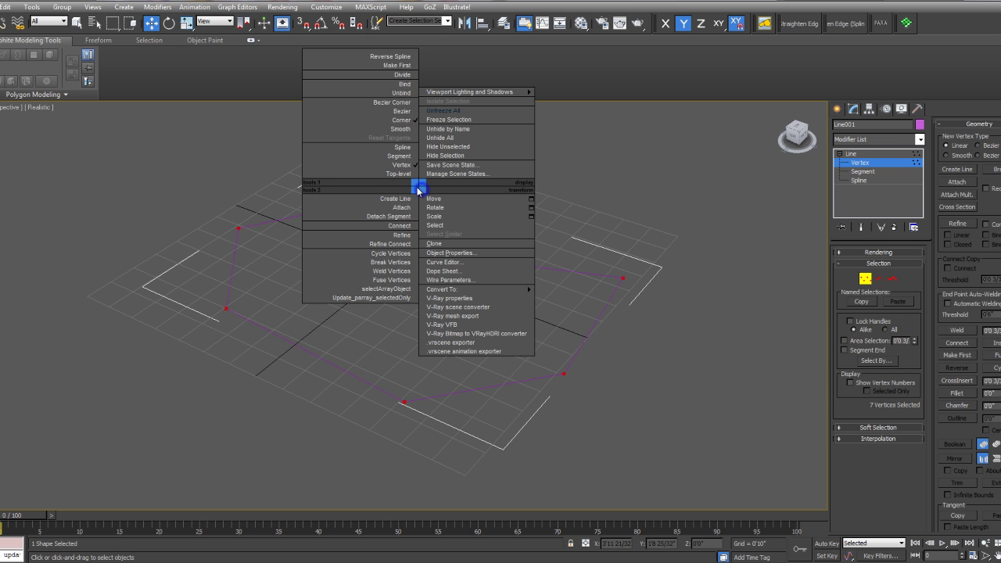
{"action": "left_click", "coordinate": [402, 125]}
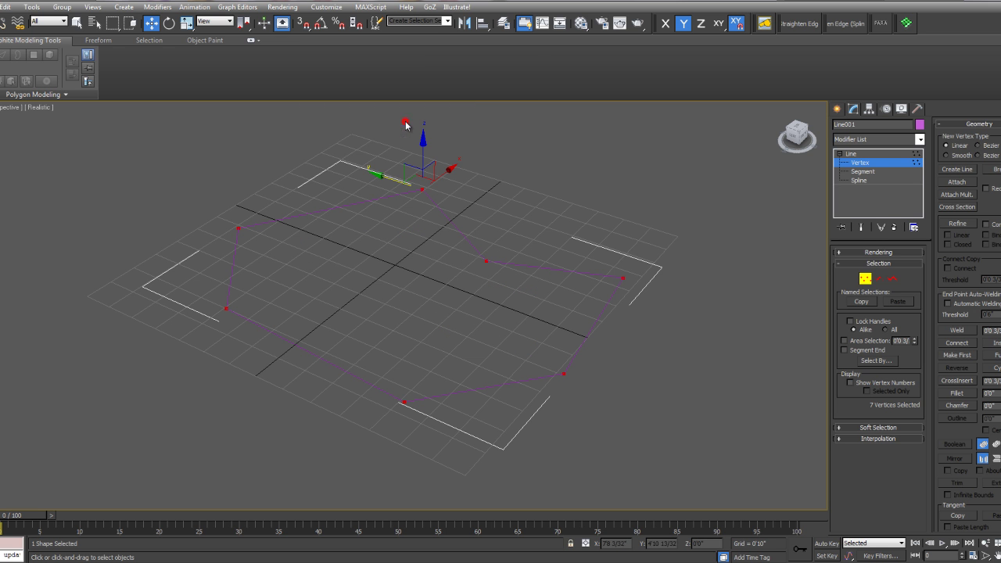
{"action": "left_click", "coordinate": [853, 154]}
- Add an Edit Mesh modifier to the closed line to turn it into a flat surface
{"action": "left_click", "coordinate": [921, 139]}
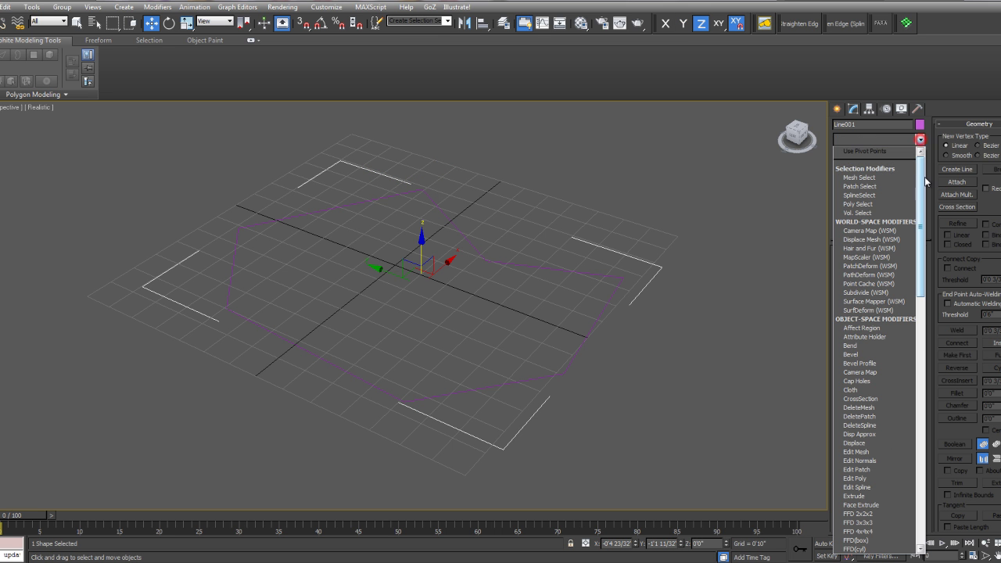
{"action": "left_click_drag", "start_coordinate": [925, 177], "coordinate": [925, 231]}
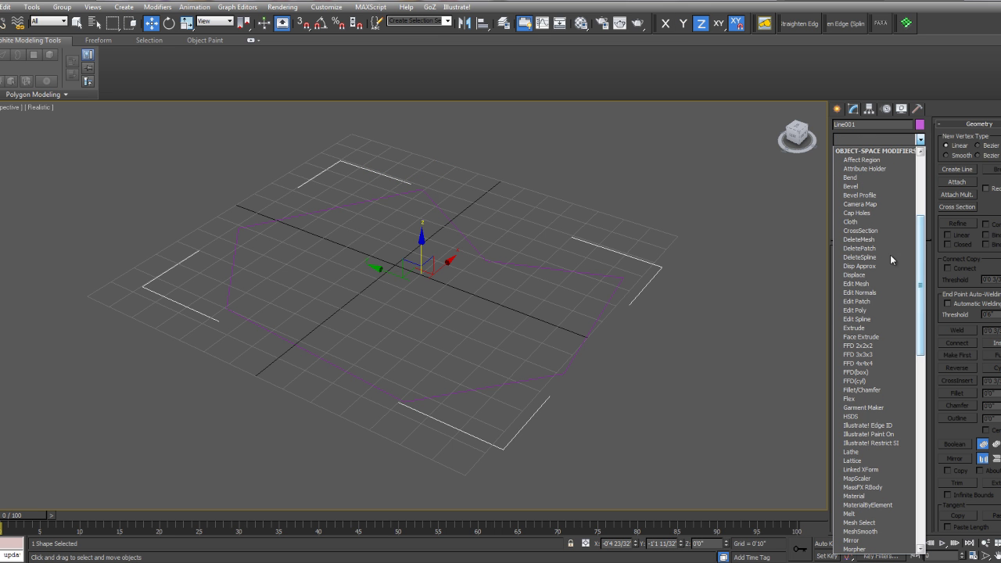
{"action": "left_click", "coordinate": [860, 287]}
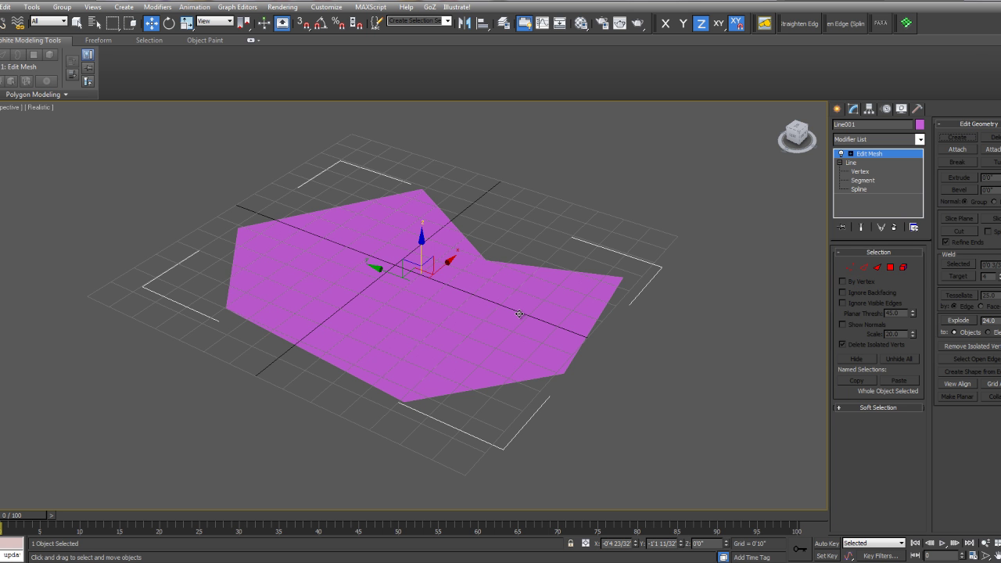
{"action": "mouse_move", "coordinate": [445, 279]}
{"action": "middle_mouse_down", "text": "alt"}
{"action": "mouse_move", "coordinate": [480, 286]}
{"action": "mouse_move", "coordinate": [453, 287]}
{"action": "middle_mouse_up", "text": "alt"}
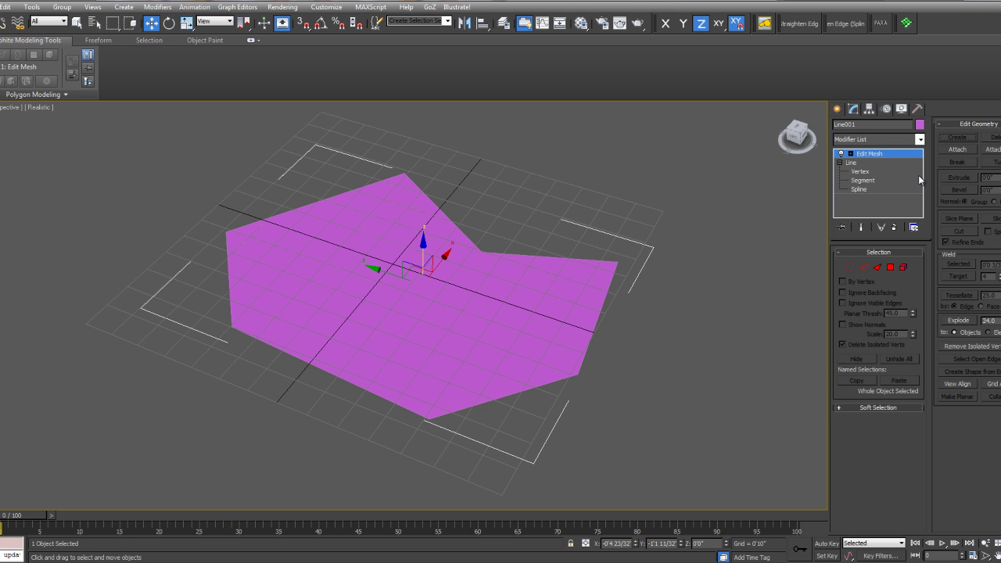
- Add an Edit Poly modifier above Edit Mesh and set it to Animate mode at the Polygon level
{"action": "left_click", "coordinate": [920, 140]}
{"action": "scroll", "coordinate": [870, 313], "scroll_direction": "down", "scroll_amount": 3}
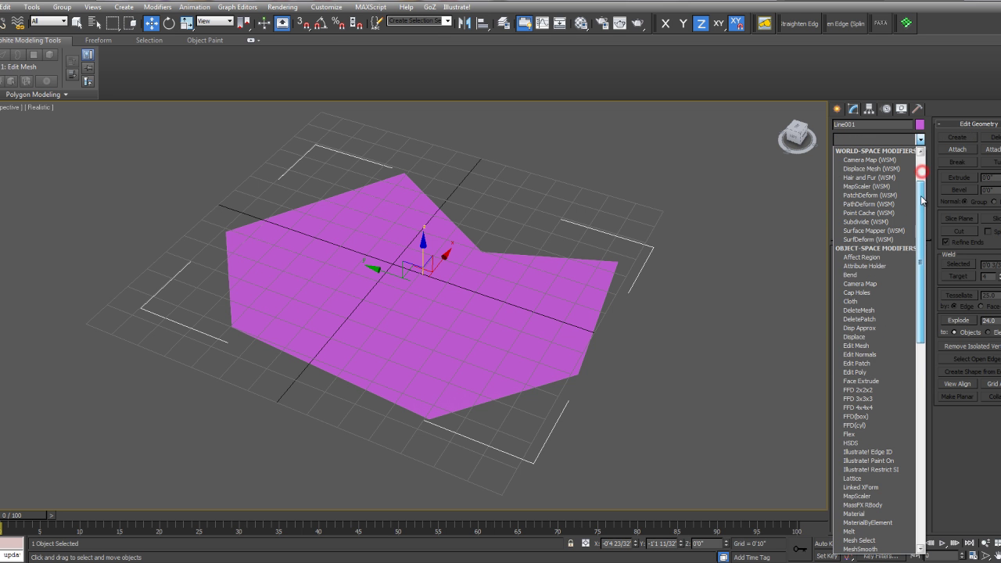
{"action": "left_click", "coordinate": [859, 372]}
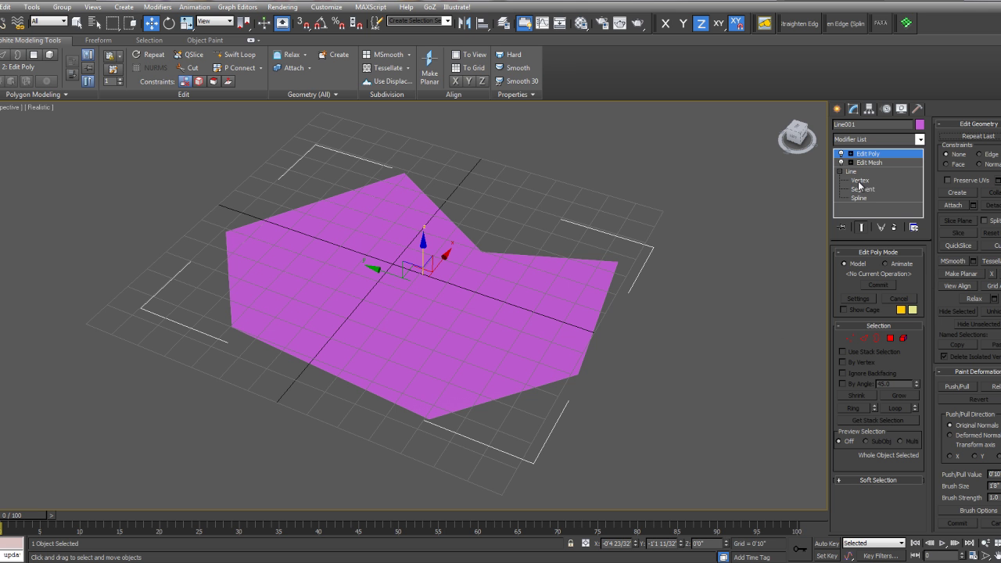
{"action": "left_click", "coordinate": [851, 154]}
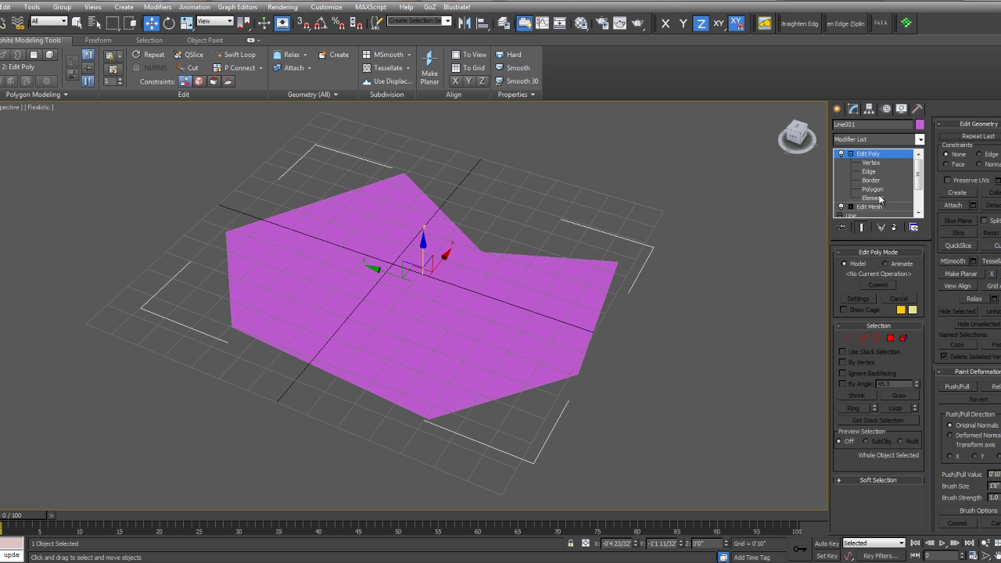
{"action": "middle_click_drag", "start_coordinate": [434, 293], "coordinate": [460, 289], "text": "alt"}
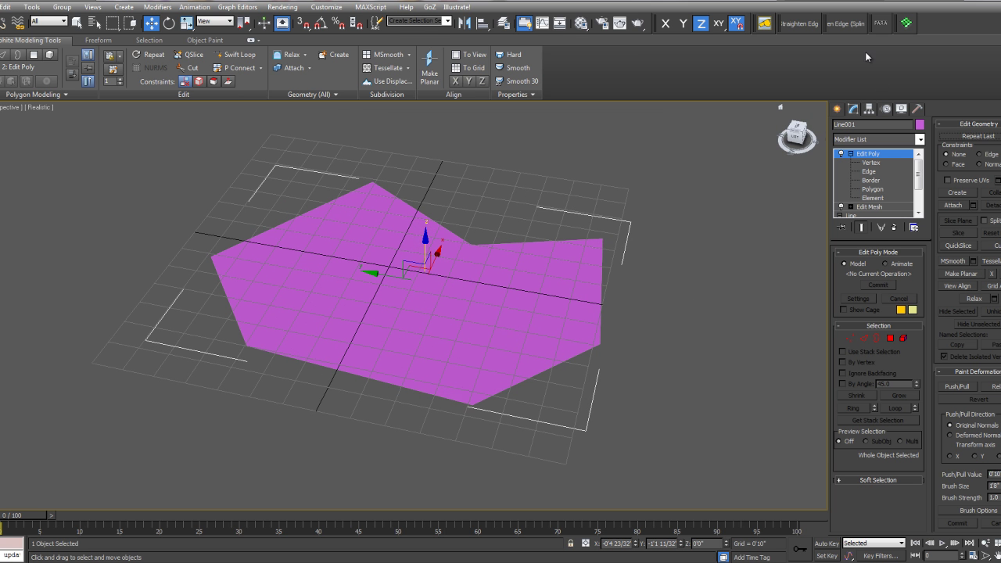
{"action": "left_click", "coordinate": [874, 189]}
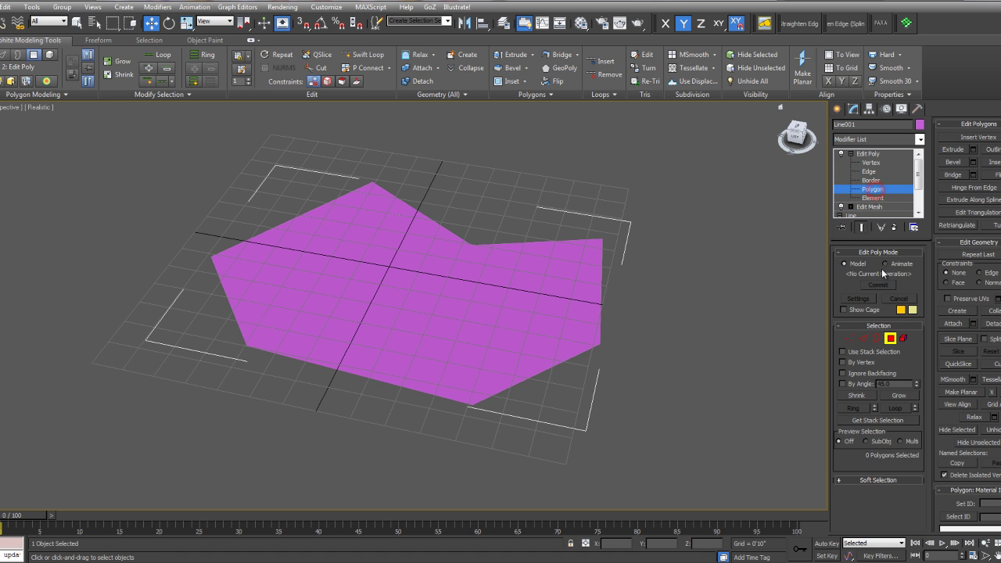
{"action": "left_click", "coordinate": [887, 265]}
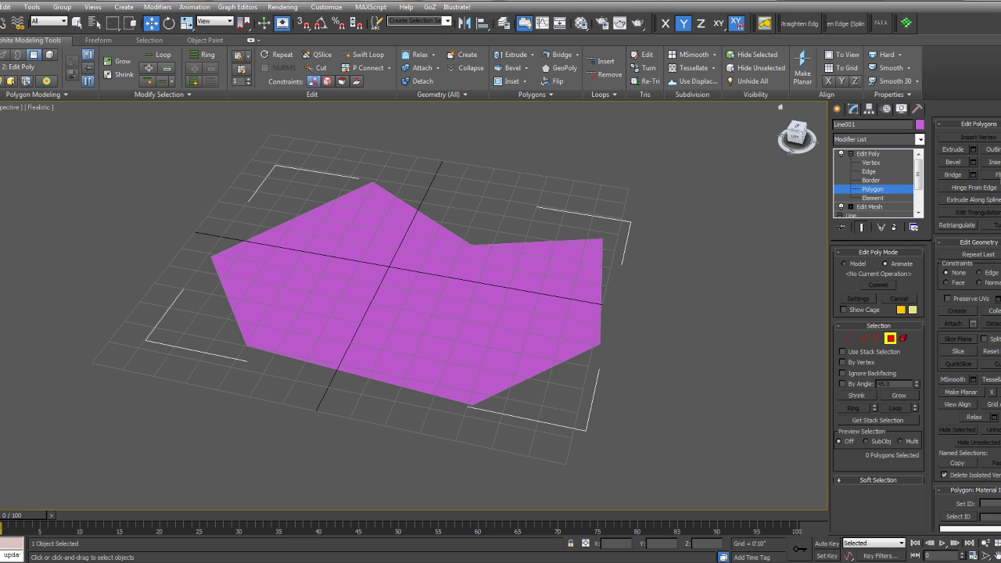
- Inset the surface's single polygon by 0'8"
{"action": "left_click", "coordinate": [999, 162]}
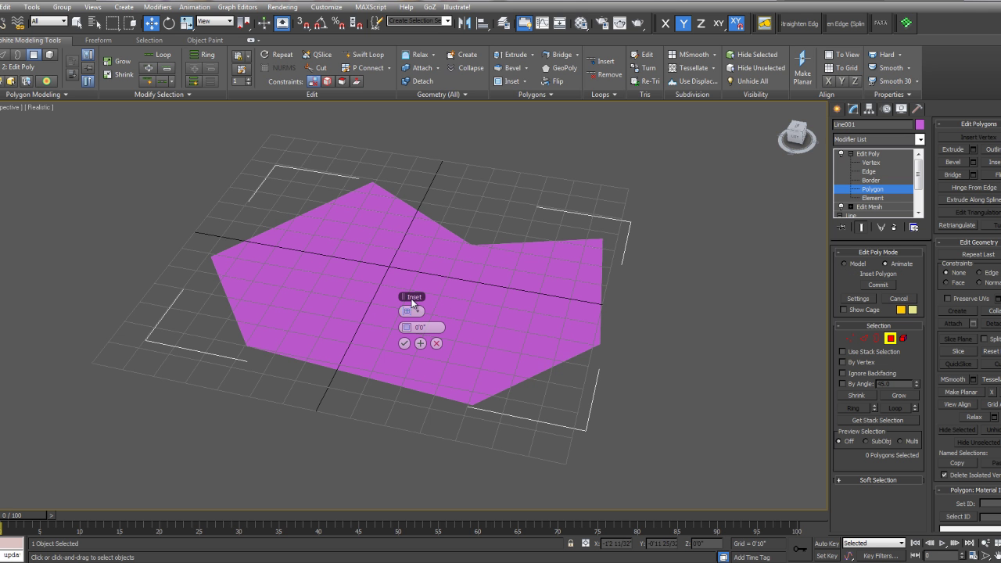
{"action": "left_click_drag", "start_coordinate": [412, 302], "coordinate": [694, 223]}
{"action": "left_click", "coordinate": [389, 320]}
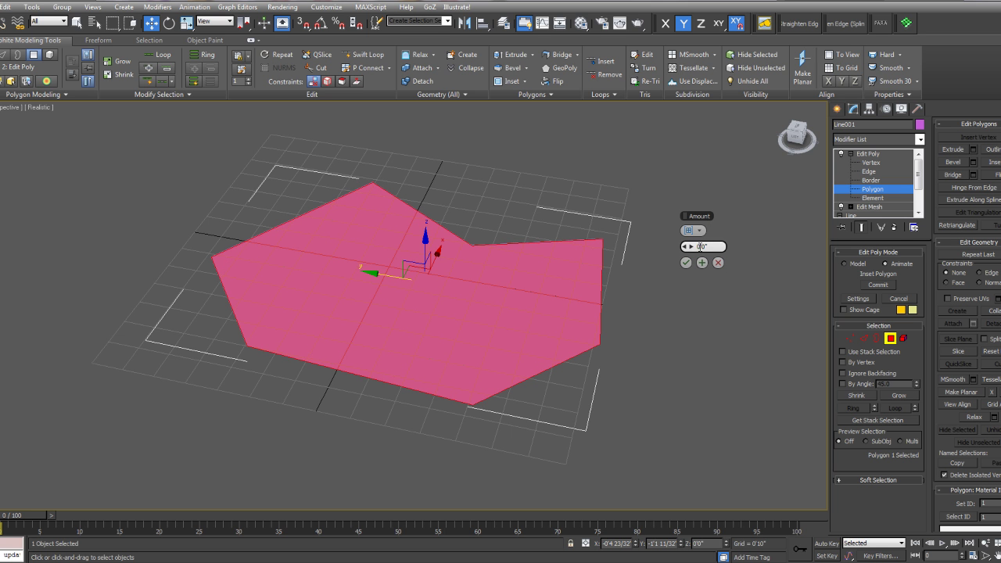
{"action": "left_click_drag", "start_coordinate": [686, 247], "coordinate": [743, 249]}
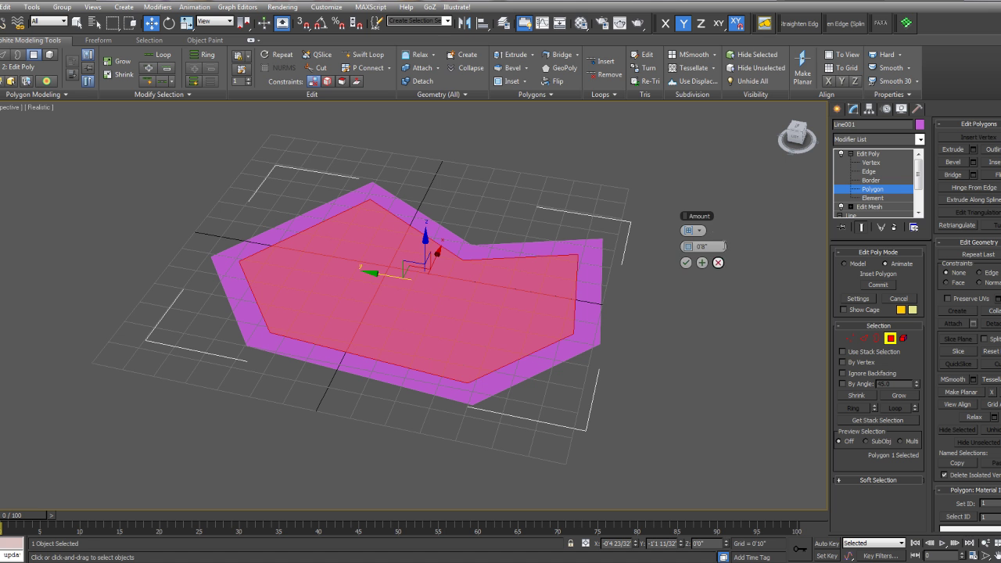
{"action": "left_click", "coordinate": [686, 263]}
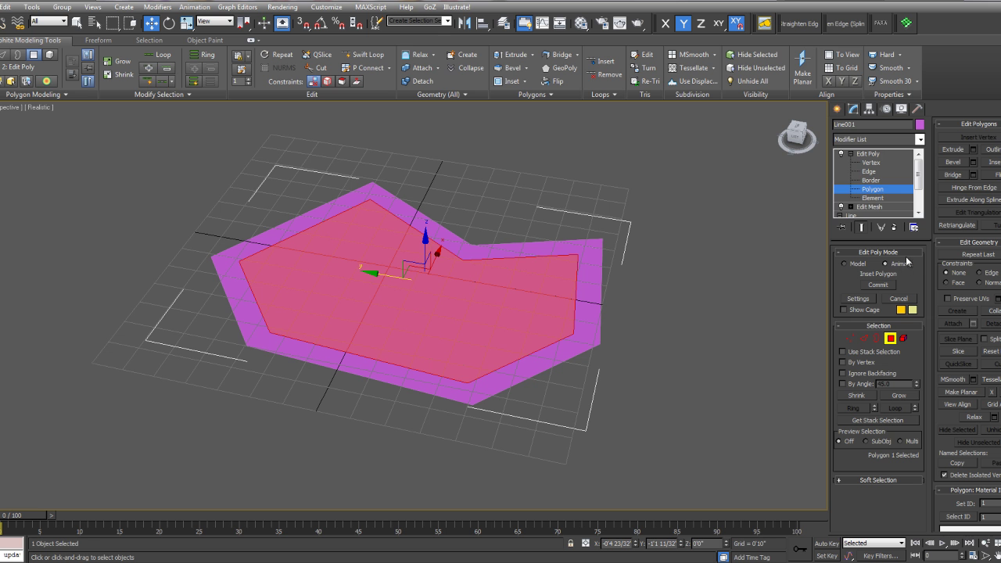
- Rename the Edit Poly modifier as Inset
{"action": "left_click", "coordinate": [850, 154]}
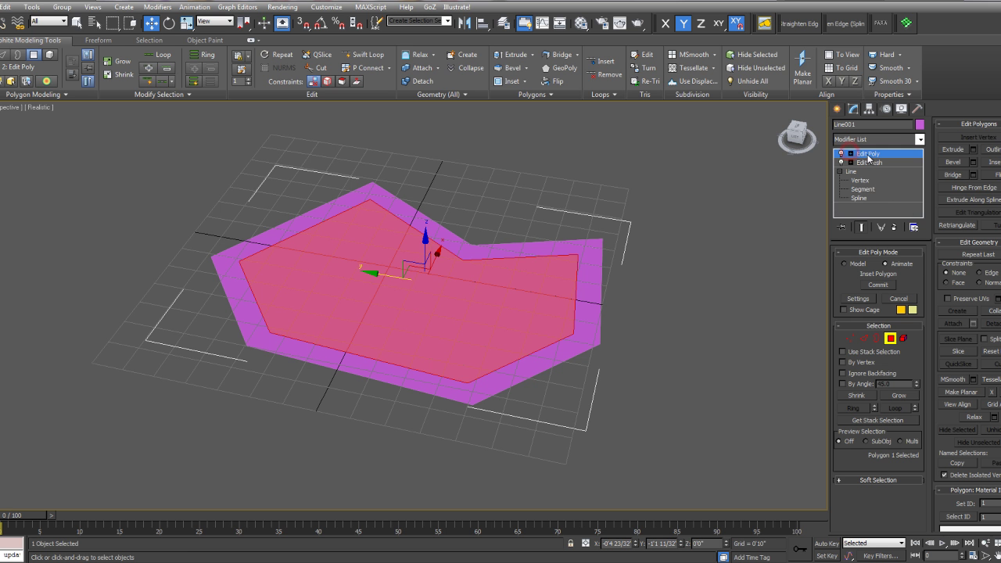
{"action": "right_click", "coordinate": [868, 157]}
{"action": "left_click", "coordinate": [888, 162]}
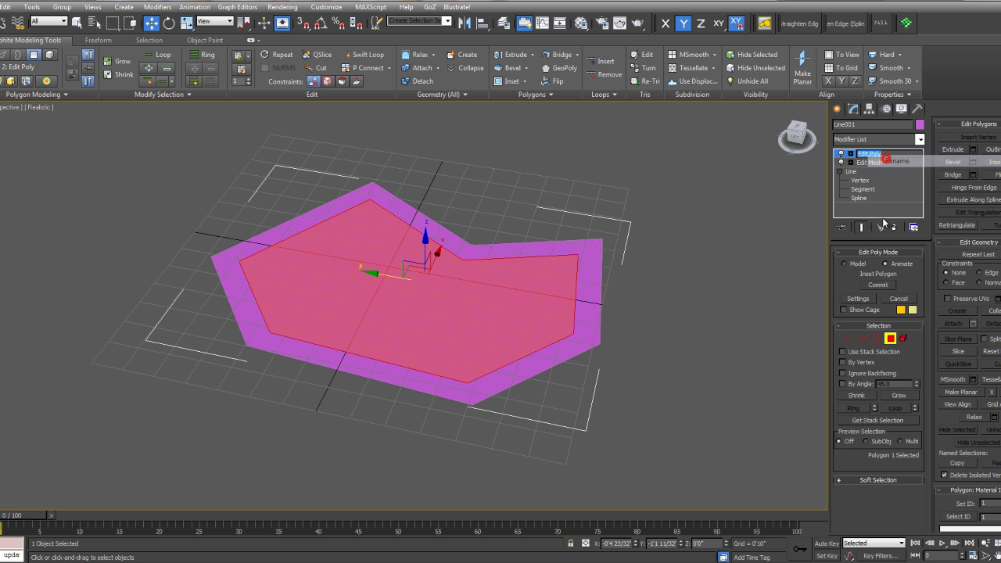
{"action": "type", "text": "Inset"}
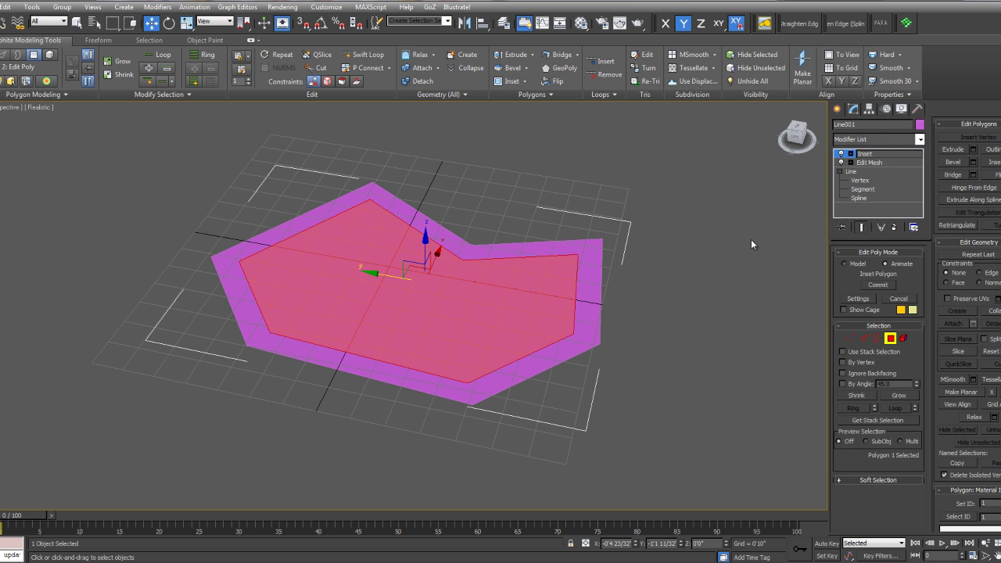
- Add a DeleteMesh modifier to remove the inner polygon, and toggle it off and on to compare
{"action": "left_click", "coordinate": [920, 141]}
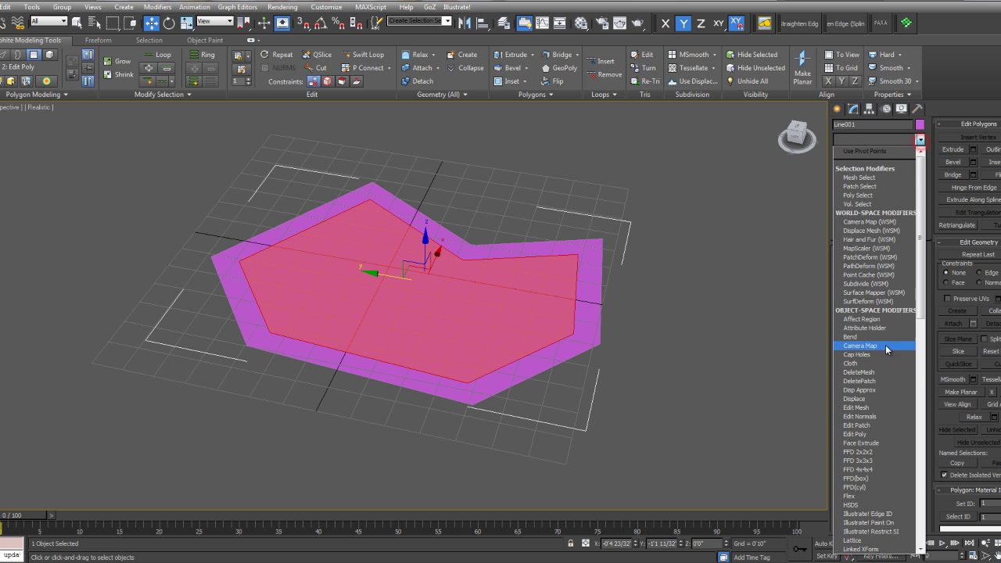
{"action": "left_click", "coordinate": [859, 372]}
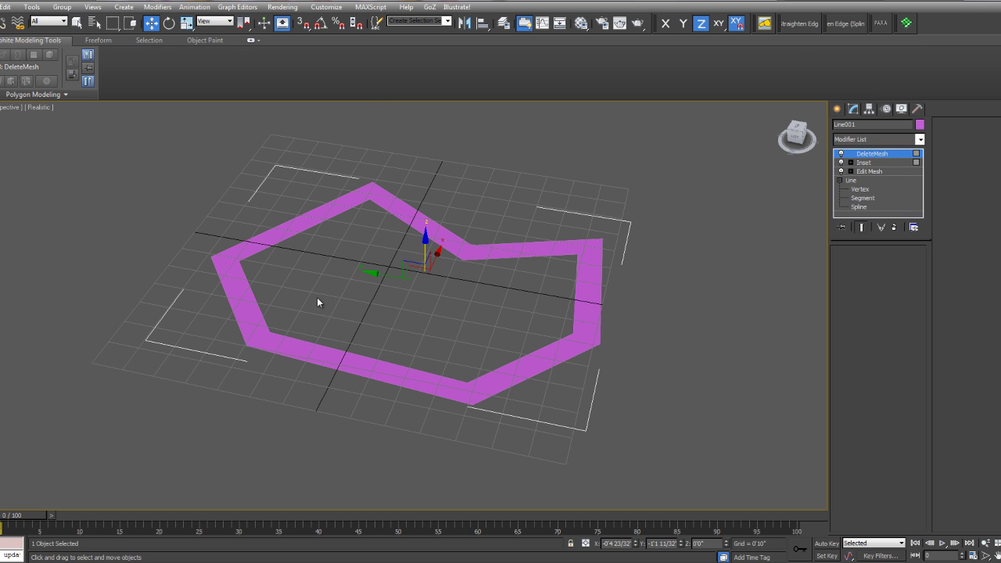
{"action": "left_click", "coordinate": [841, 153]}
{"action": "left_click", "coordinate": [840, 153]}
- Add another Edit Poly modifier to the ring and a Shell modifier on top of it to give it thickness
{"action": "left_click", "coordinate": [920, 139]}
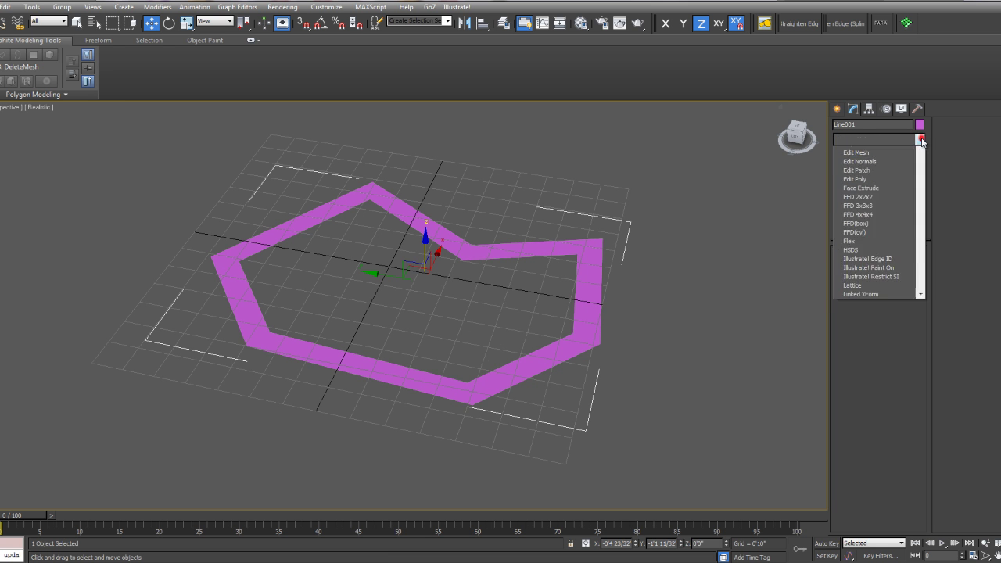
{"action": "left_click", "coordinate": [858, 435]}
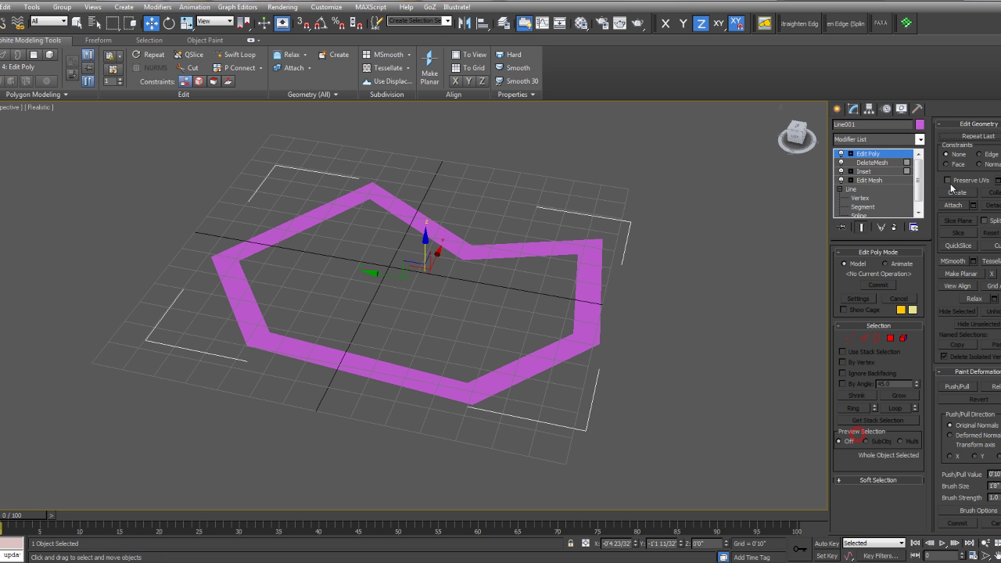
{"action": "left_click", "coordinate": [920, 140]}
{"action": "left_click_drag", "start_coordinate": [922, 187], "coordinate": [922, 354]}
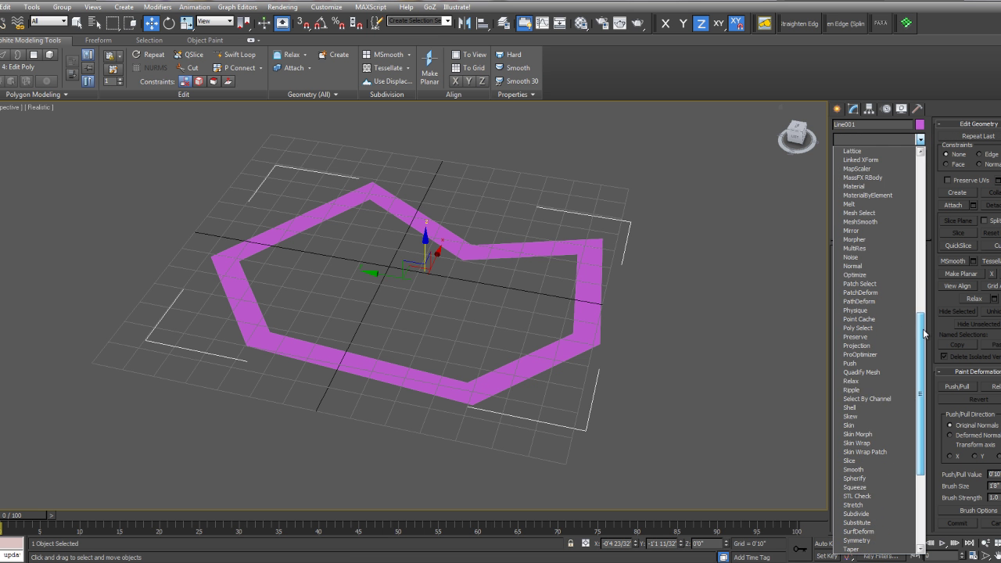
{"action": "left_click", "coordinate": [851, 409]}
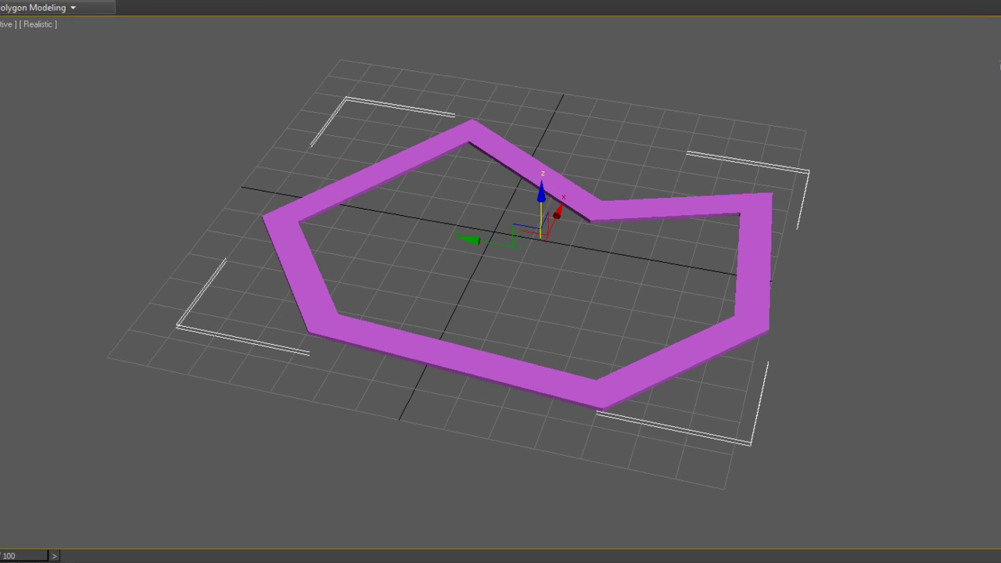
- Show Edged Faces in the perspective viewport
{"action": "left_click", "coordinate": [38, 104]}
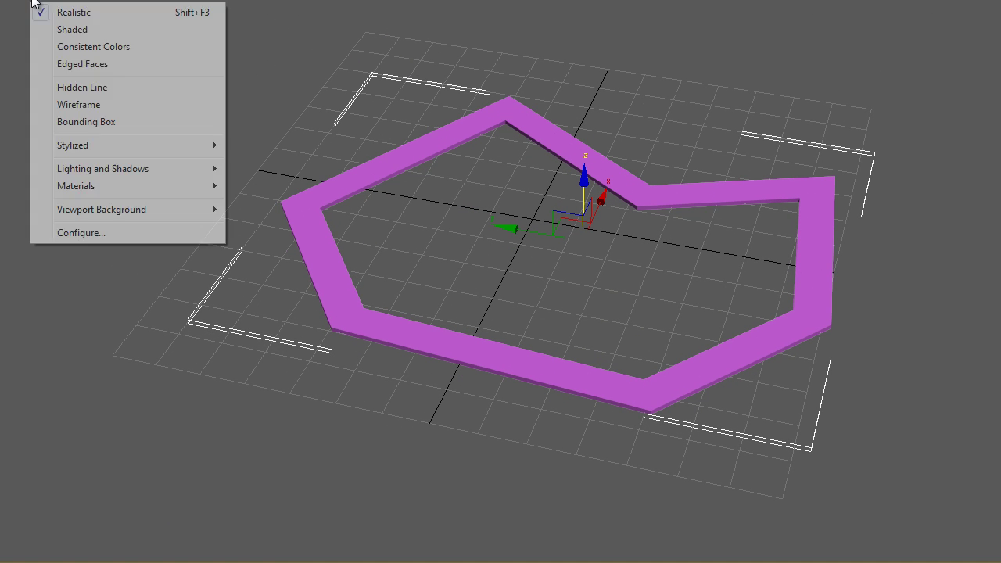
{"action": "left_click", "coordinate": [49, 64]}
{"action": "mouse_move", "coordinate": [466, 205]}
{"action": "middle_mouse_down", "text": "alt"}
{"action": "mouse_move", "coordinate": [499, 207]}
{"action": "mouse_move", "coordinate": [550, 277]}
{"action": "mouse_move", "coordinate": [570, 261]}
{"action": "mouse_move", "coordinate": [558, 284]}
{"action": "mouse_move", "coordinate": [592, 194]}
{"action": "mouse_move", "coordinate": [478, 286]}
{"action": "mouse_move", "coordinate": [498, 321]}
{"action": "mouse_move", "coordinate": [518, 311]}
{"action": "middle_mouse_up", "text": "alt"}
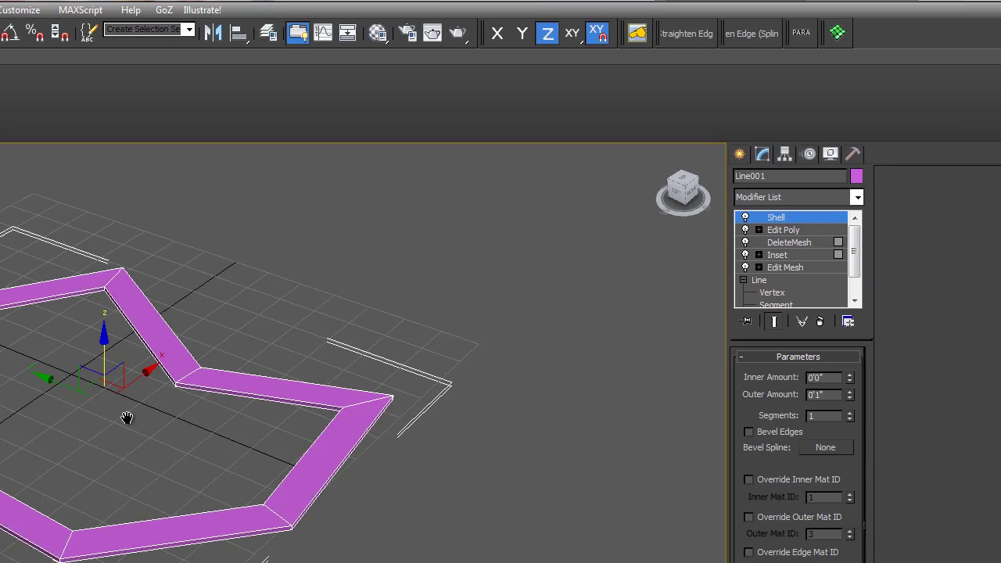
{"action": "middle_click_drag", "start_coordinate": [127, 419], "coordinate": [131, 423]}
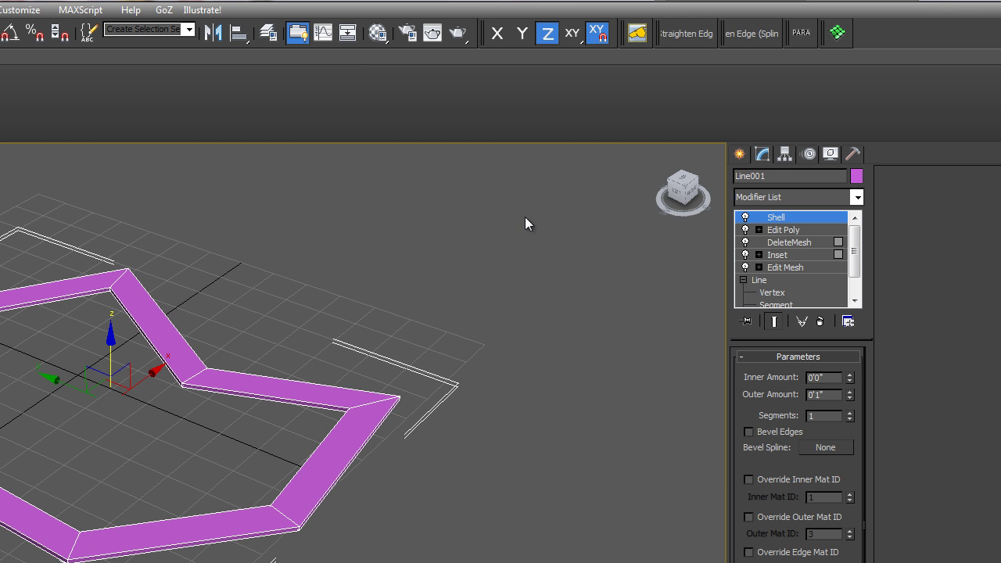
- Create a PARA 3d copy array of 40 from the ring without keeping the original object, and allow transformations on the line's vertices
{"action": "right_click", "coordinate": [185, 365]}
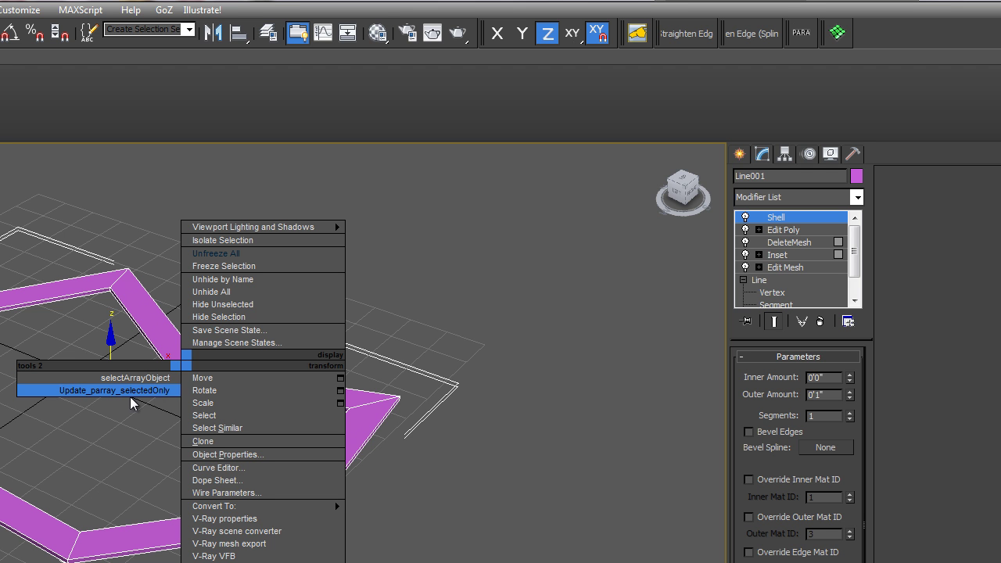
{"action": "left_click", "coordinate": [803, 34]}
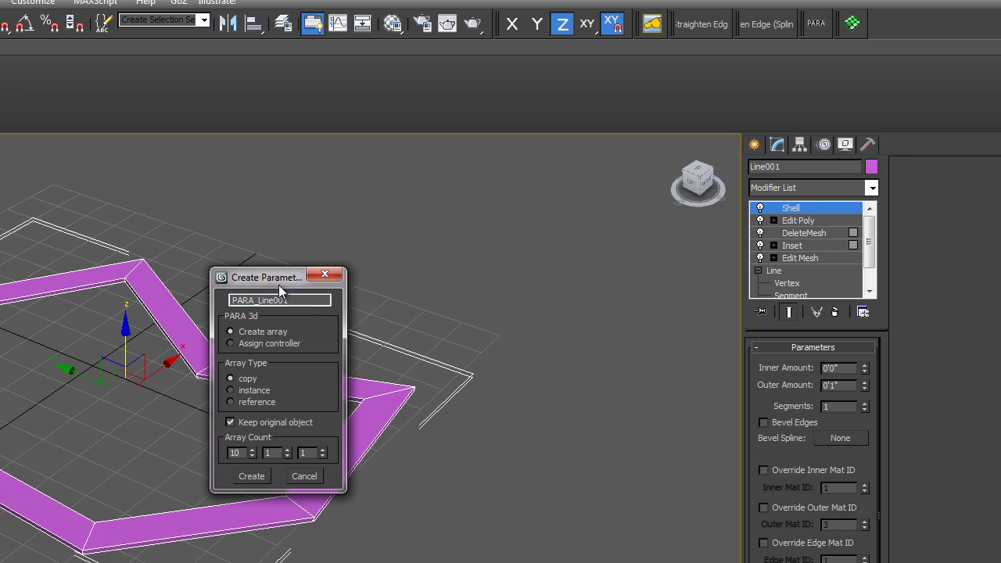
{"action": "left_click_drag", "start_coordinate": [263, 286], "coordinate": [435, 319]}
{"action": "left_click_drag", "start_coordinate": [578, 239], "coordinate": [604, 239]}
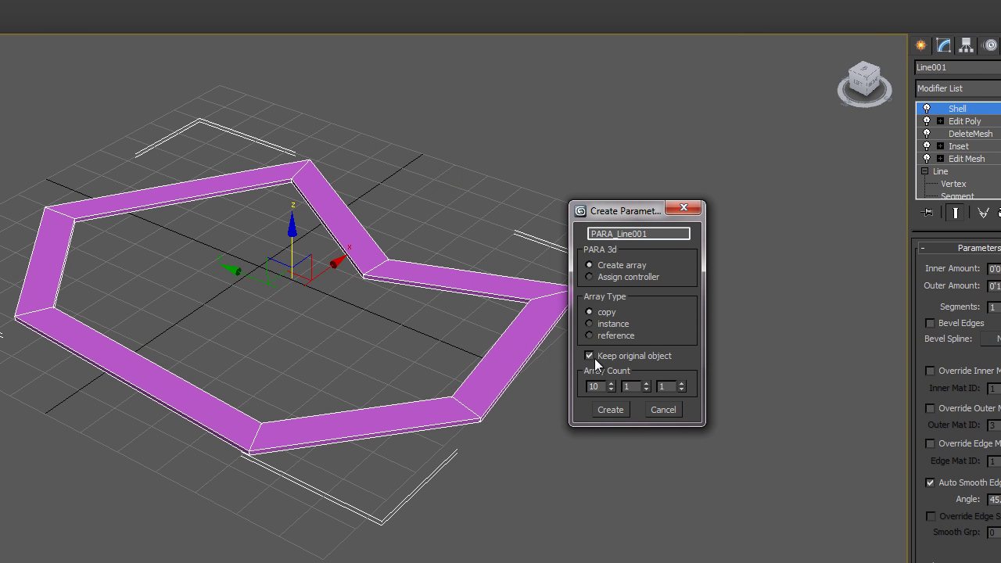
{"action": "double_click", "coordinate": [600, 386]}
{"action": "type", "text": "40"}
{"action": "left_click", "coordinate": [591, 356]}
{"action": "left_click", "coordinate": [610, 408]}
{"action": "key", "text": "Return"}
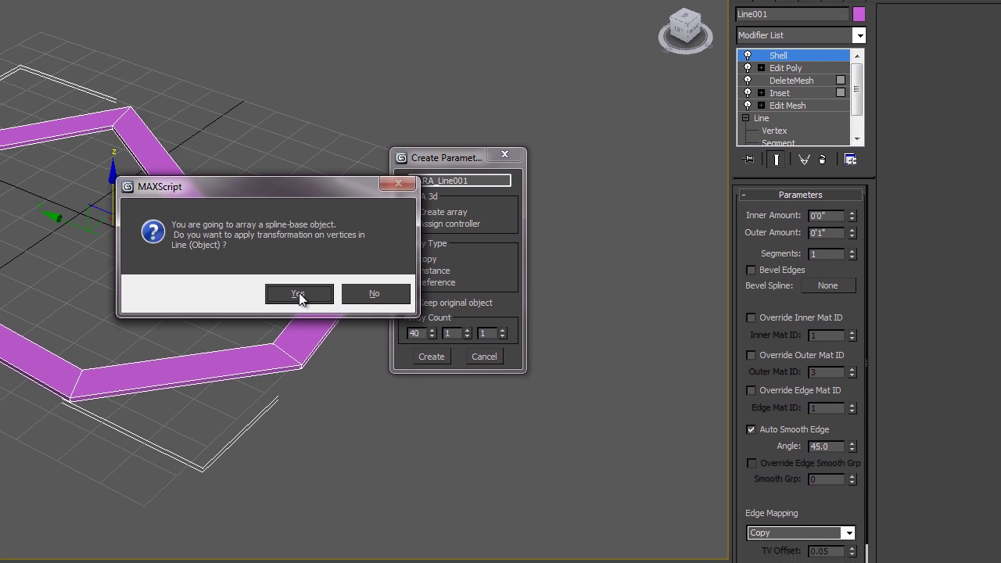
{"action": "left_click", "coordinate": [478, 346]}
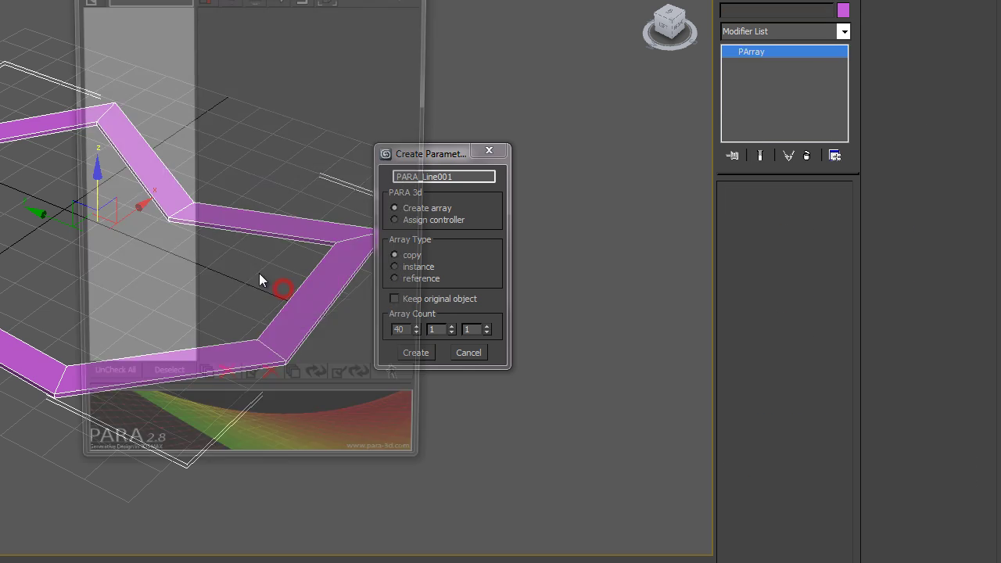
- Assign a Linear Controller to the array's Z Position property in the Para 3d settings
{"action": "left_click_drag", "start_coordinate": [166, 1], "coordinate": [452, 18]}
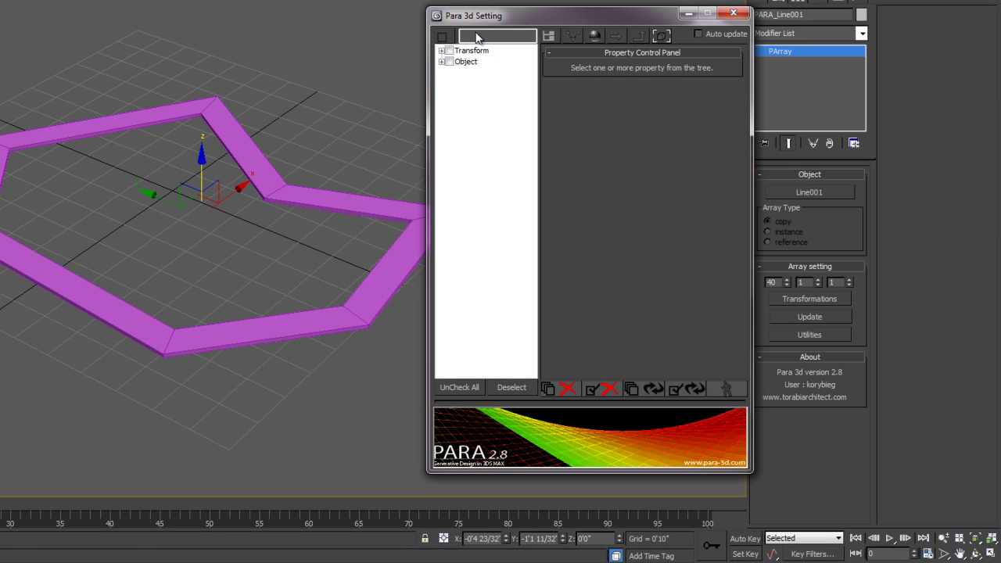
{"action": "left_click", "coordinate": [441, 50]}
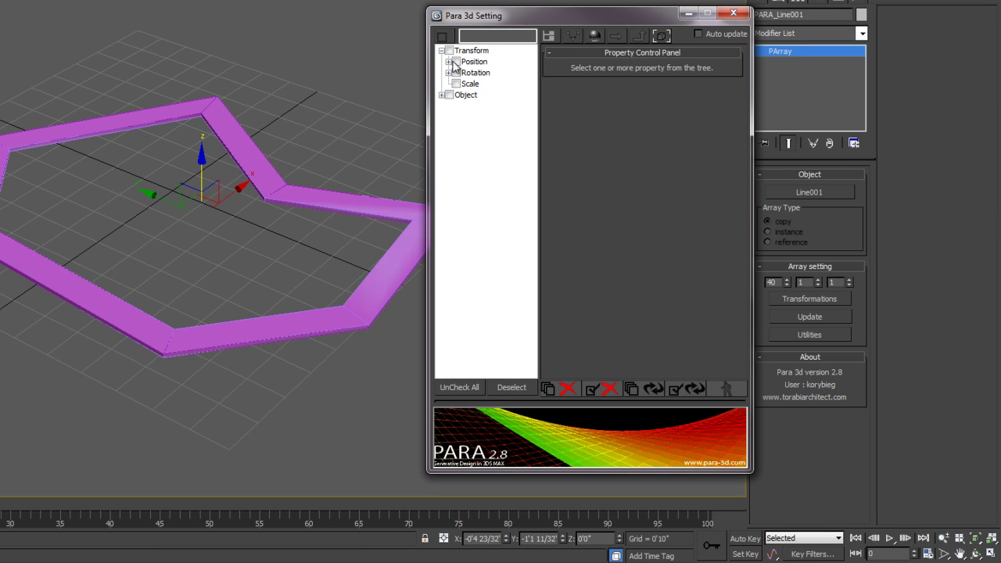
{"action": "left_click", "coordinate": [449, 61]}
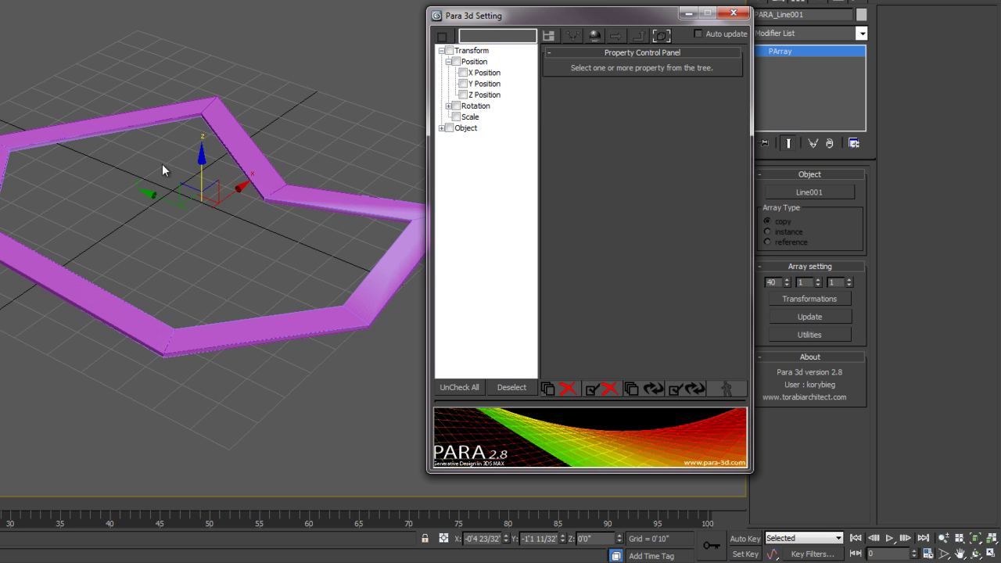
{"action": "left_click", "coordinate": [463, 95]}
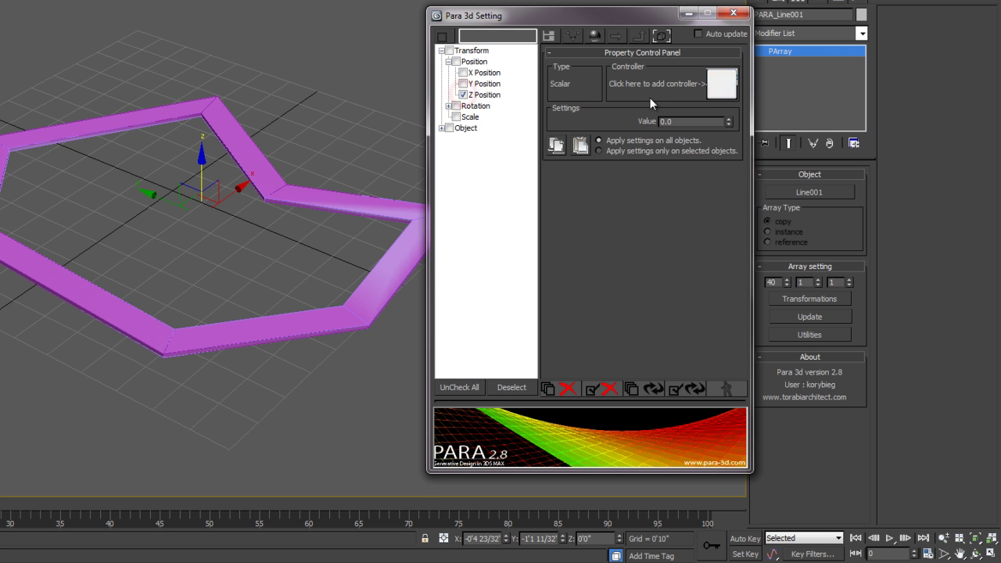
{"action": "left_click", "coordinate": [721, 84]}
{"action": "left_click", "coordinate": [785, 42]}
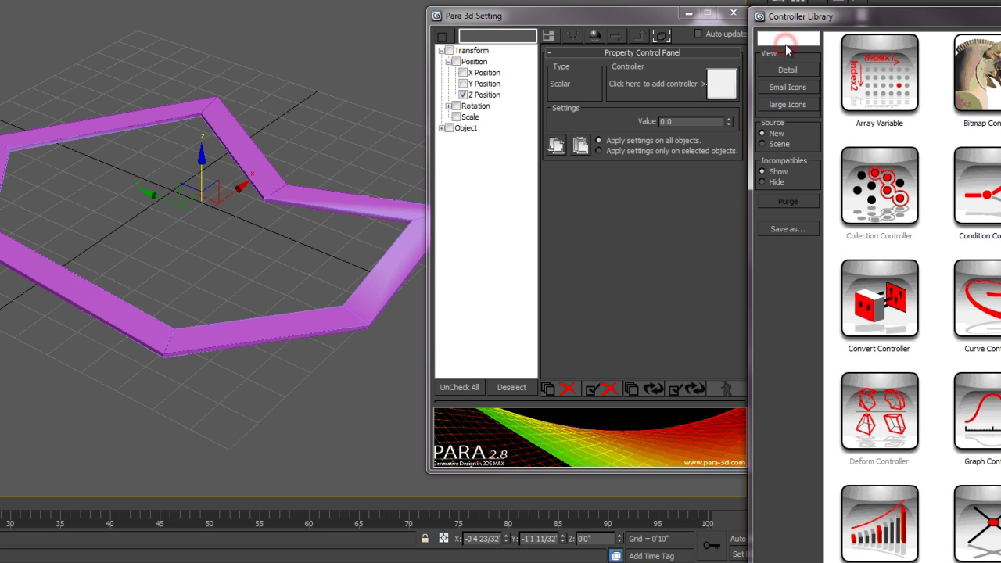
{"action": "type", "text": "line"}
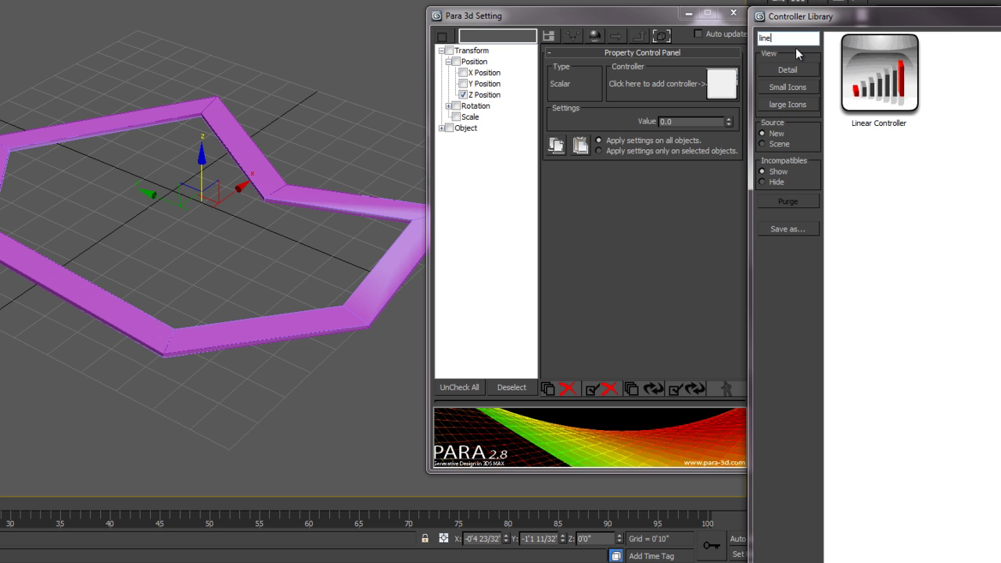
{"action": "left_click_drag", "start_coordinate": [879, 78], "coordinate": [720, 90]}
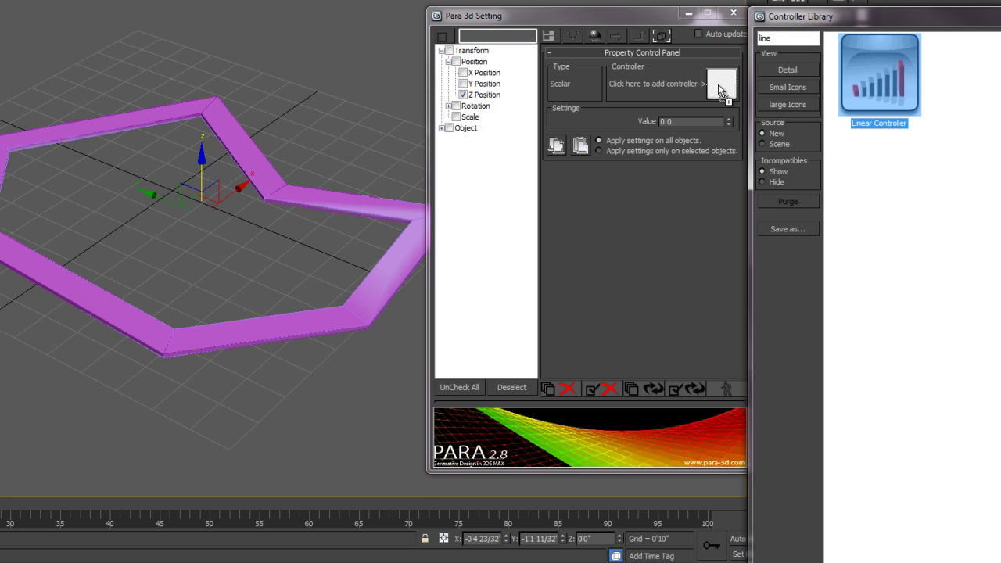
- Set the linear controller to Incremental with a D1 distance of 40.1, and update the array
{"action": "left_click_drag", "start_coordinate": [614, 15], "coordinate": [570, 17]}
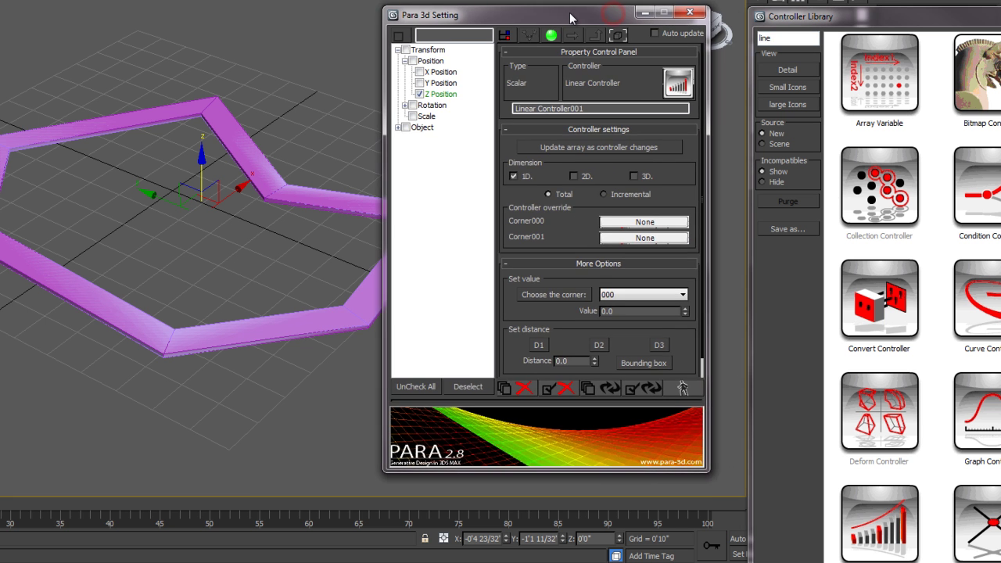
{"action": "left_click", "coordinate": [604, 196]}
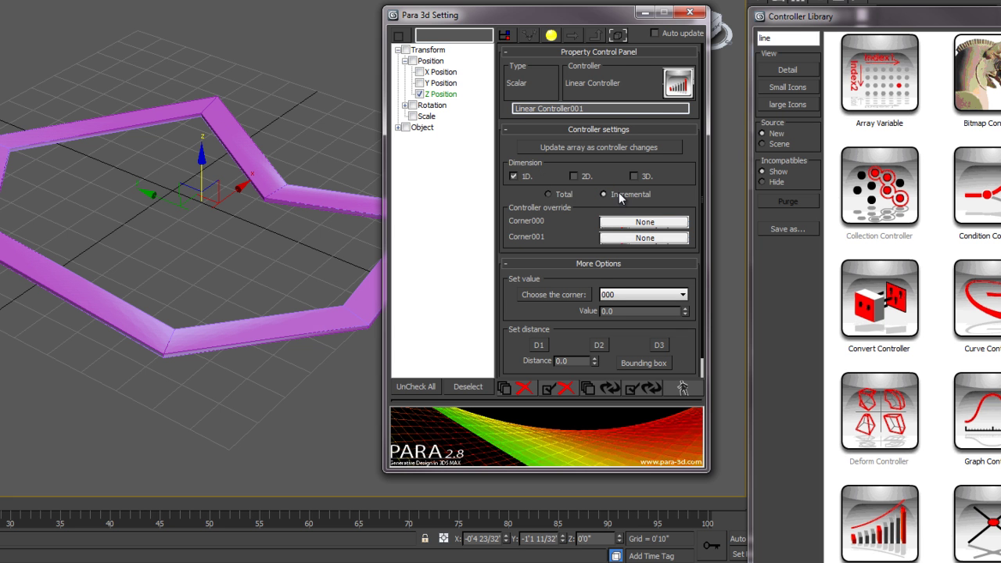
{"action": "left_click_drag", "start_coordinate": [523, 327], "coordinate": [535, 309]}
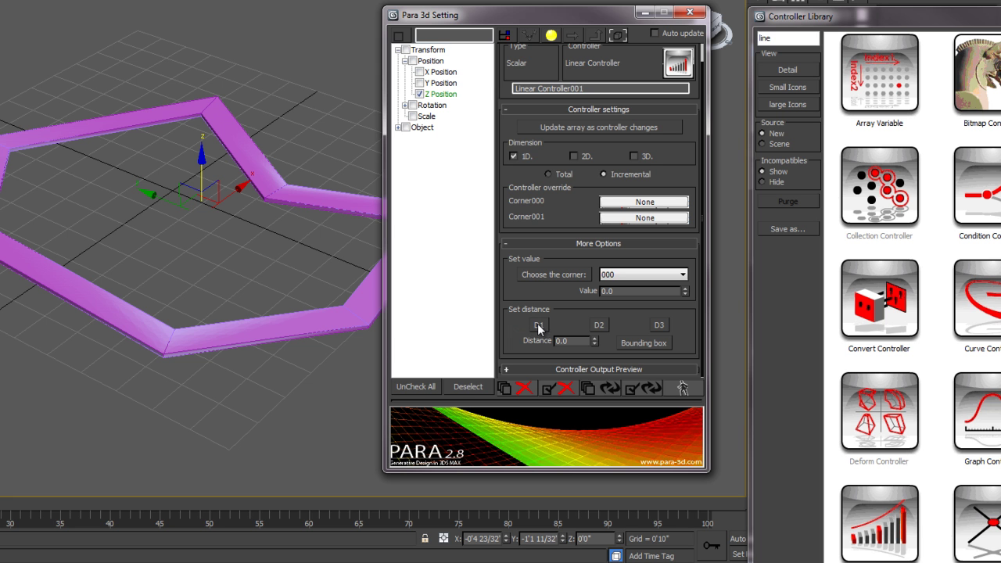
{"action": "left_click", "coordinate": [539, 326]}
{"action": "left_click_drag", "start_coordinate": [595, 342], "coordinate": [565, 62]}
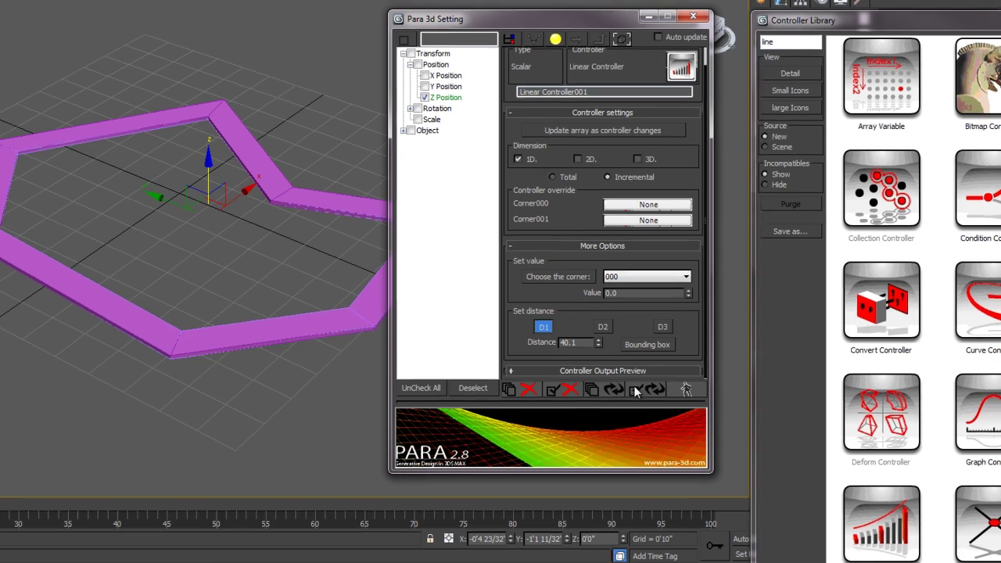
{"action": "left_click", "coordinate": [636, 390]}
{"action": "scroll", "coordinate": [176, 251], "scroll_direction": "down", "scroll_amount": 8}
{"action": "middle_click_drag", "start_coordinate": [206, 252], "coordinate": [176, 324]}
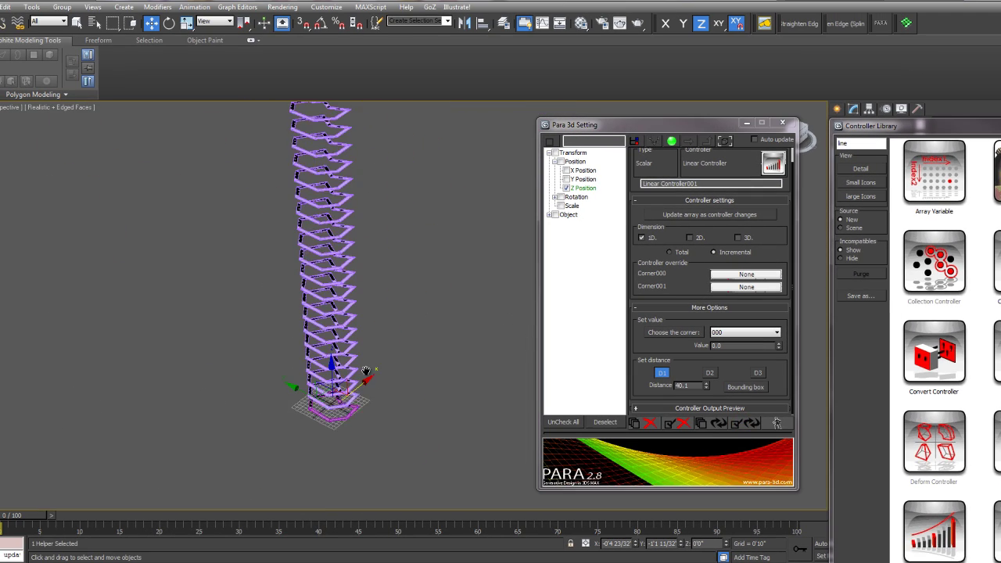
{"action": "middle_click_drag", "start_coordinate": [365, 369], "coordinate": [402, 358]}
- Try a D1 distance of 20 for the floor spacing, reduce it to 10, and update the array
{"action": "double_click", "coordinate": [693, 385]}
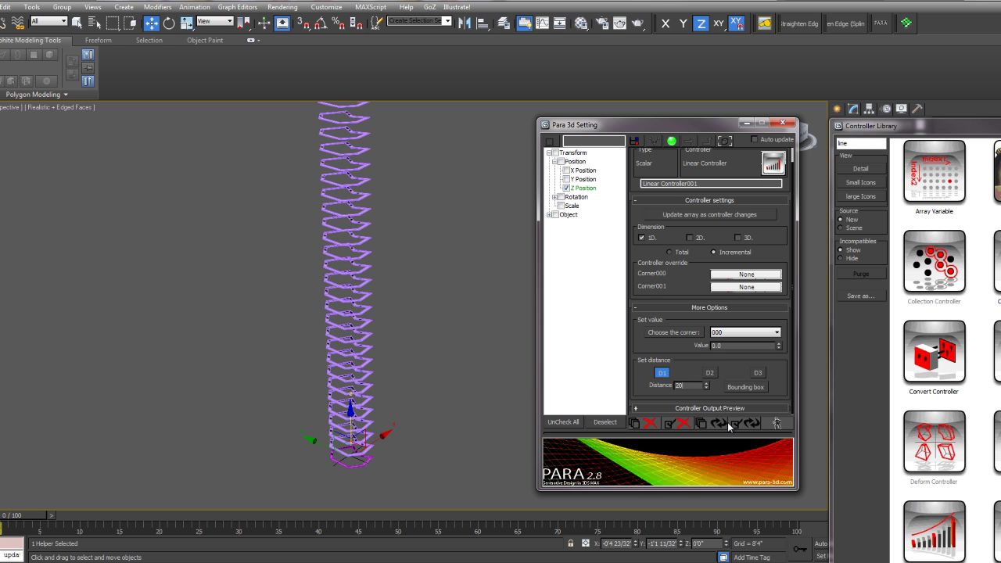
{"action": "key", "text": "Return"}
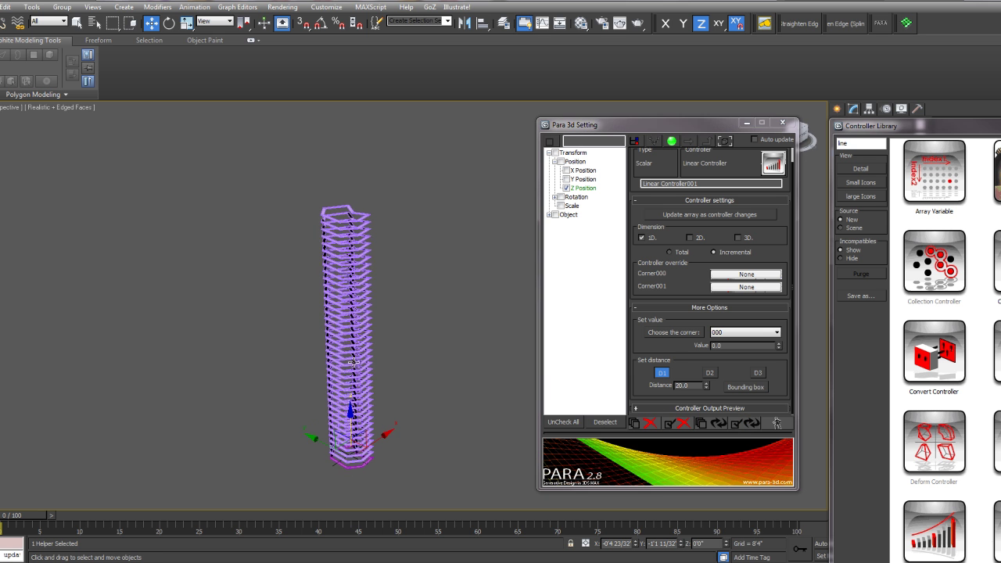
{"action": "left_click_drag", "start_coordinate": [693, 385], "coordinate": [630, 382]}
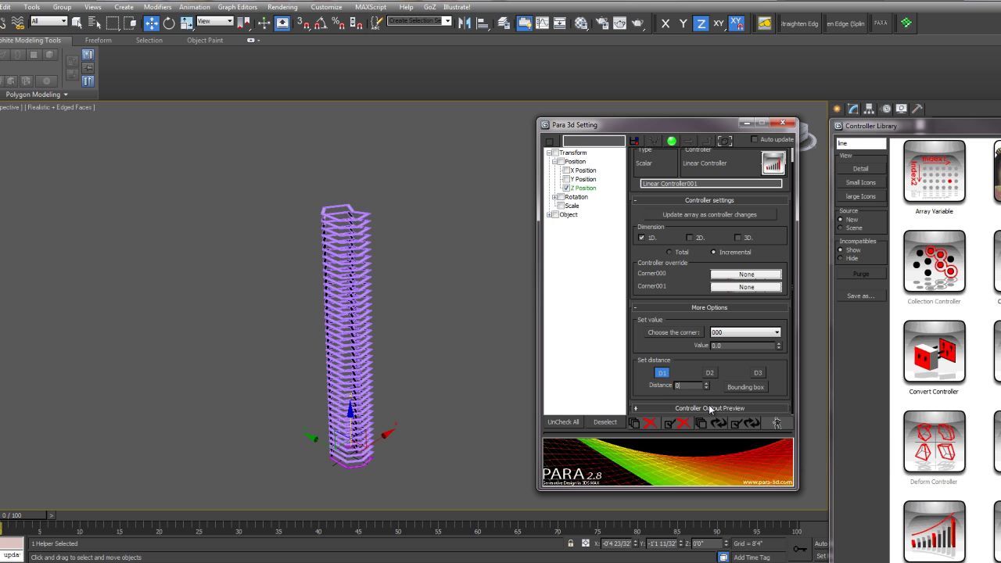
{"action": "key", "text": "Return"}
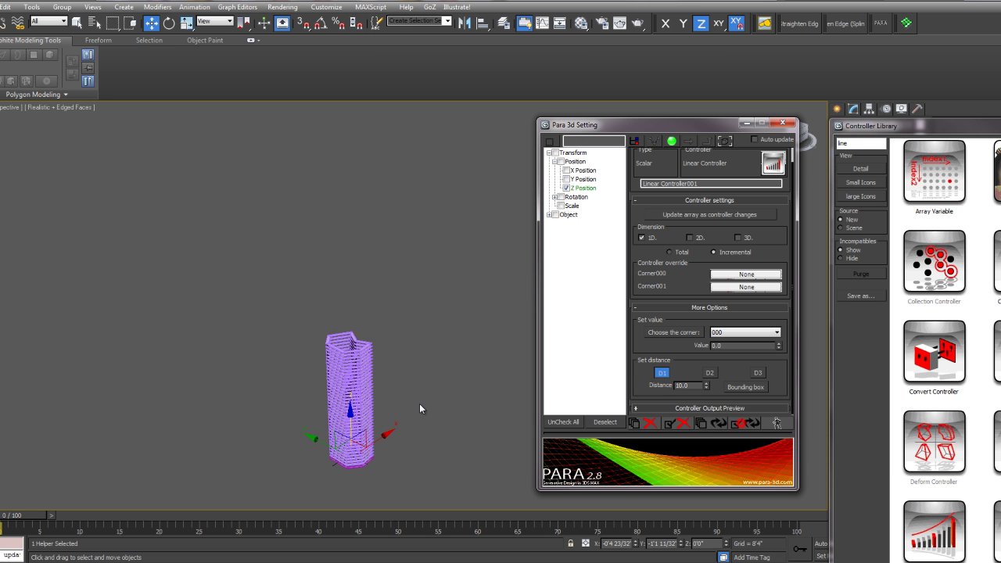
{"action": "key", "text": "z"}
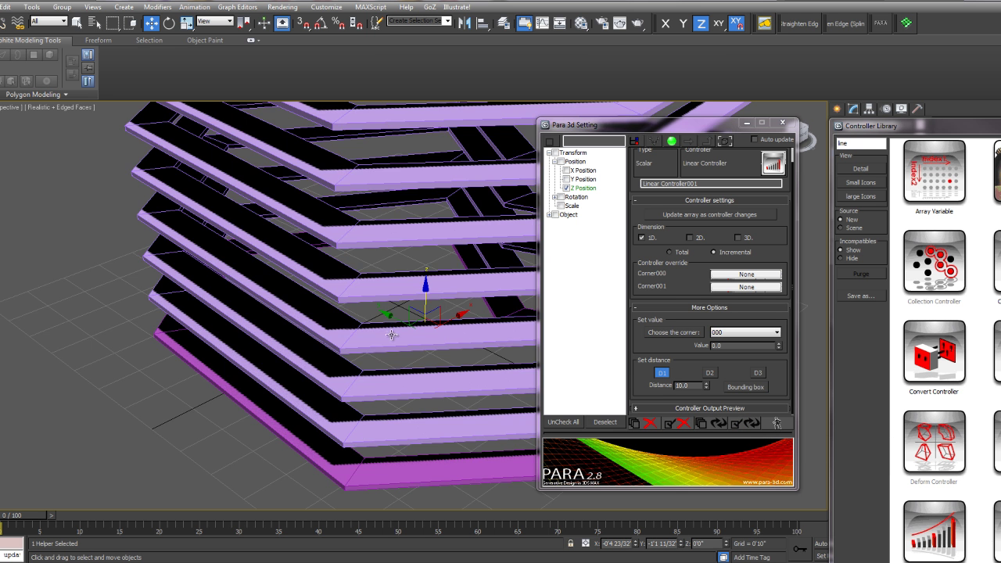
{"action": "scroll", "coordinate": [398, 438], "scroll_direction": "down", "scroll_amount": 5}
{"action": "middle_click_drag", "start_coordinate": [414, 196], "coordinate": [242, 309]}
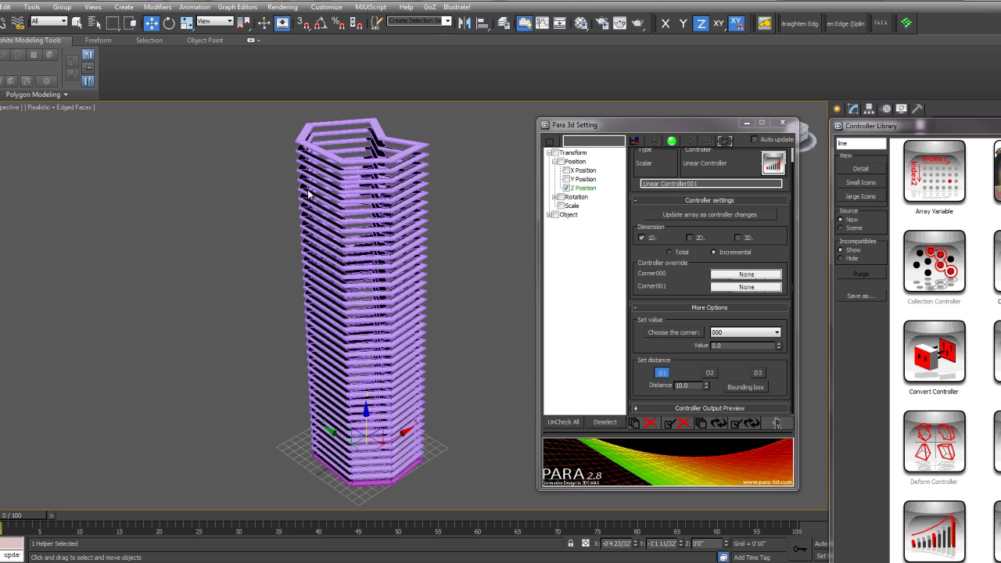
- Uncheck Z Position and check only the vertices, without Bezier handles, under the Line object's Master property
{"action": "left_click", "coordinate": [567, 188]}
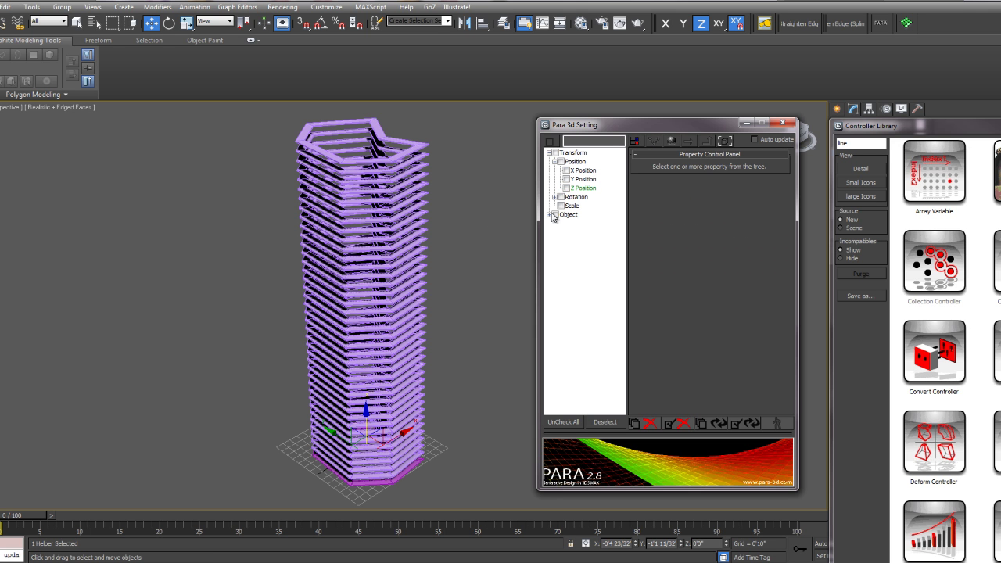
{"action": "left_click", "coordinate": [554, 214]}
{"action": "left_click", "coordinate": [555, 250]}
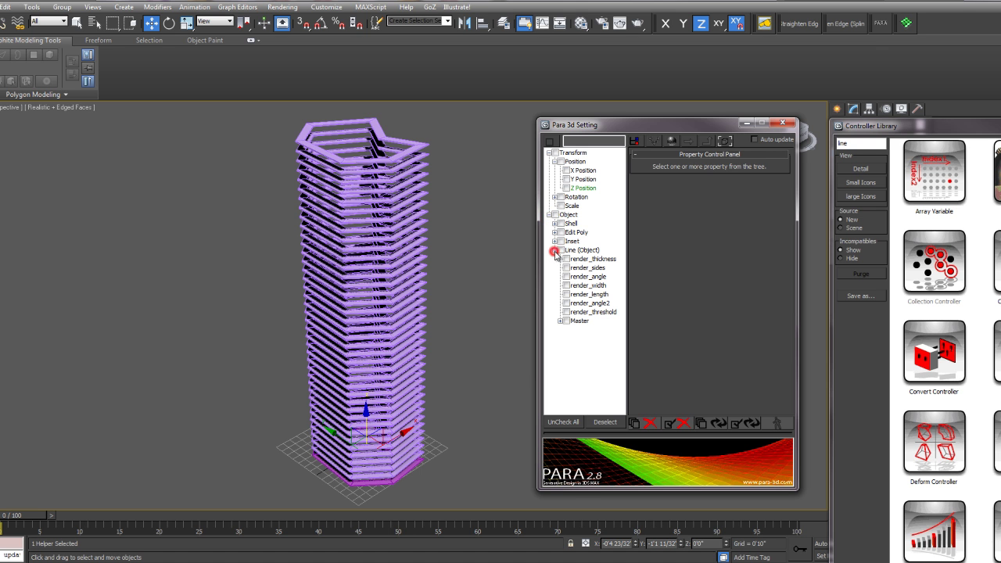
{"action": "left_click", "coordinate": [560, 322]}
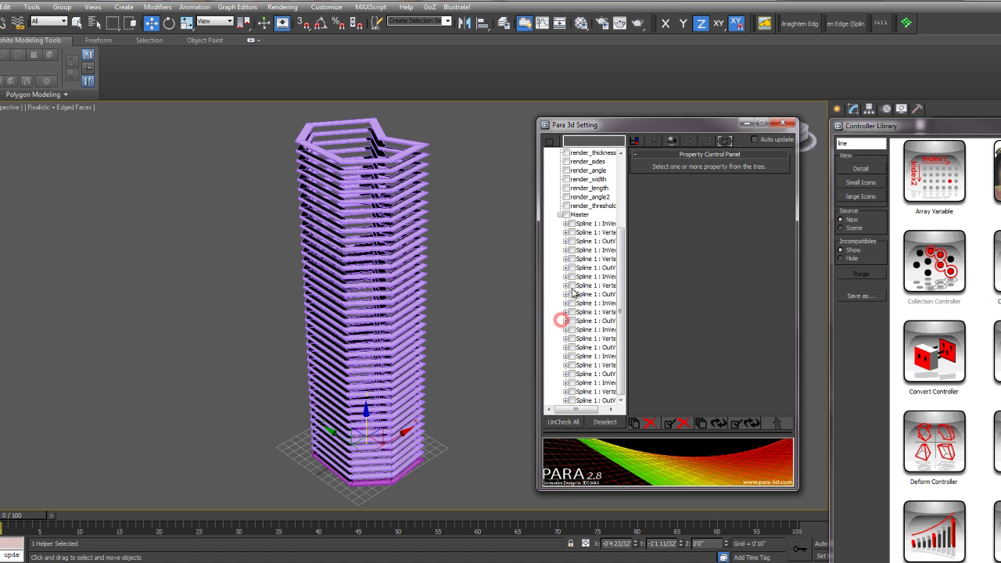
{"action": "left_click", "coordinate": [566, 215]}
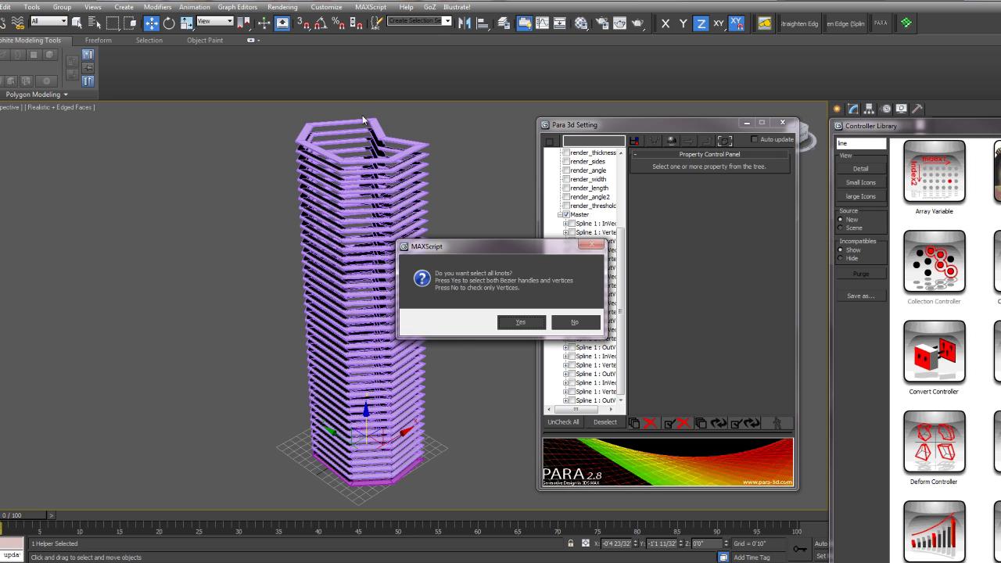
{"action": "left_click", "coordinate": [574, 322]}
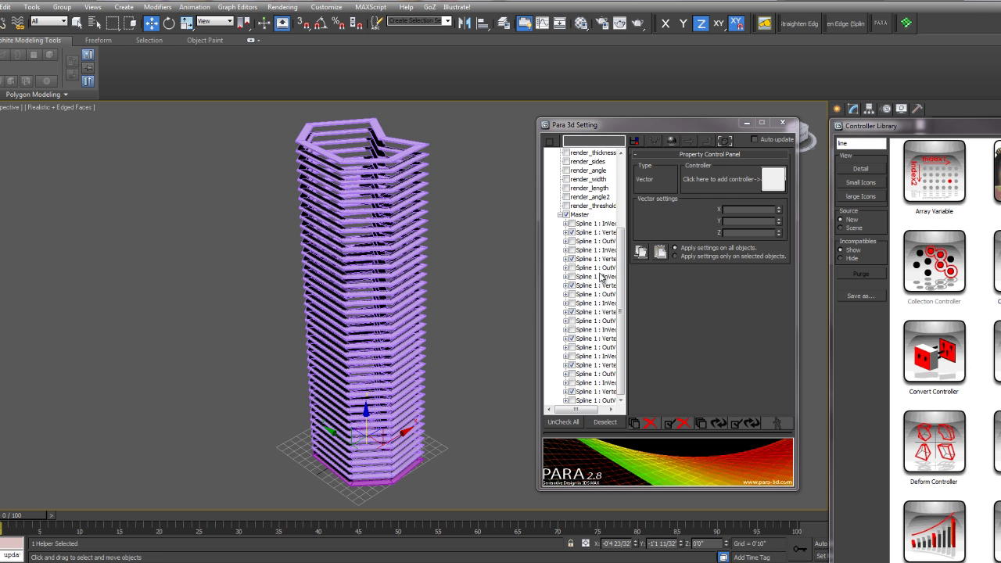
- Find the Interpolate Controller in the controller library and apply it to the checked spline vertices using the Copy method
{"action": "left_click_drag", "start_coordinate": [707, 123], "coordinate": [634, 120]}
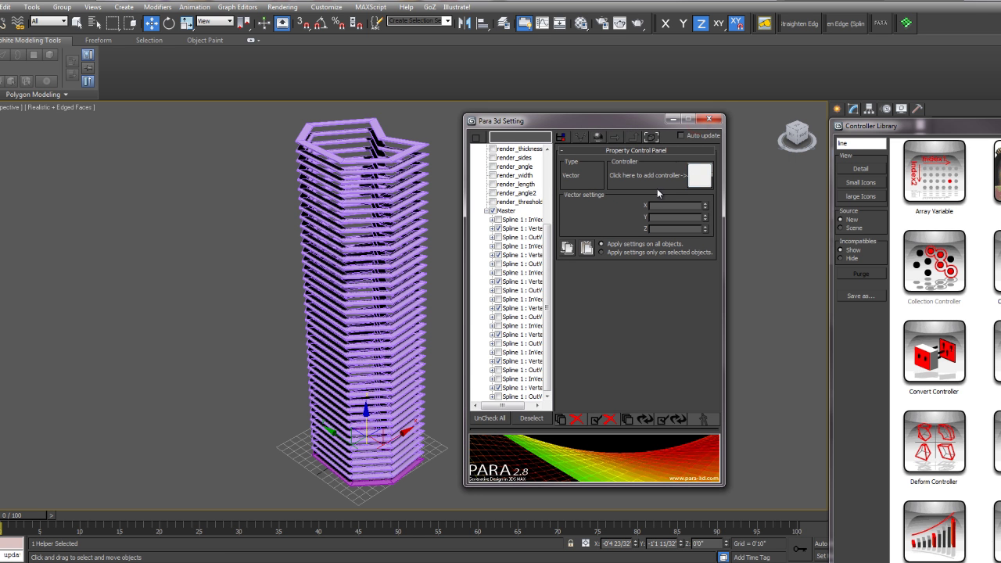
{"action": "left_click_drag", "start_coordinate": [915, 121], "coordinate": [851, 66]}
{"action": "type", "text": "int"}
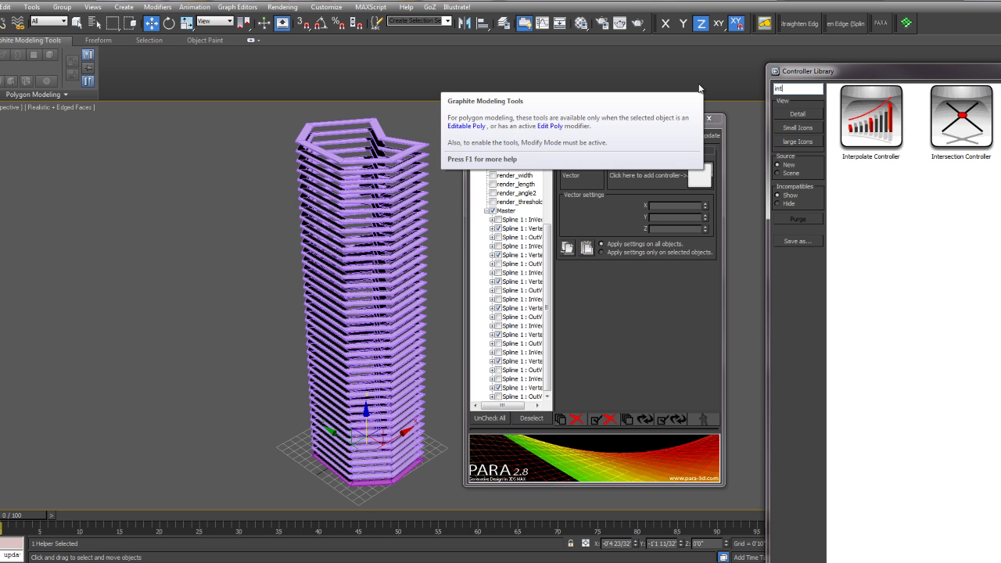
{"action": "left_click_drag", "start_coordinate": [851, 114], "coordinate": [700, 182]}
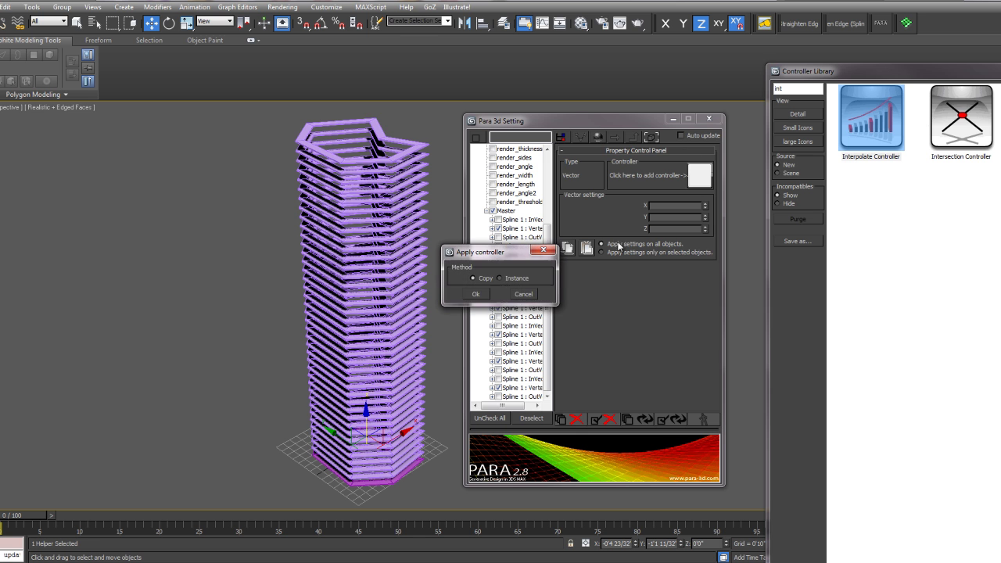
{"action": "left_click", "coordinate": [478, 295]}
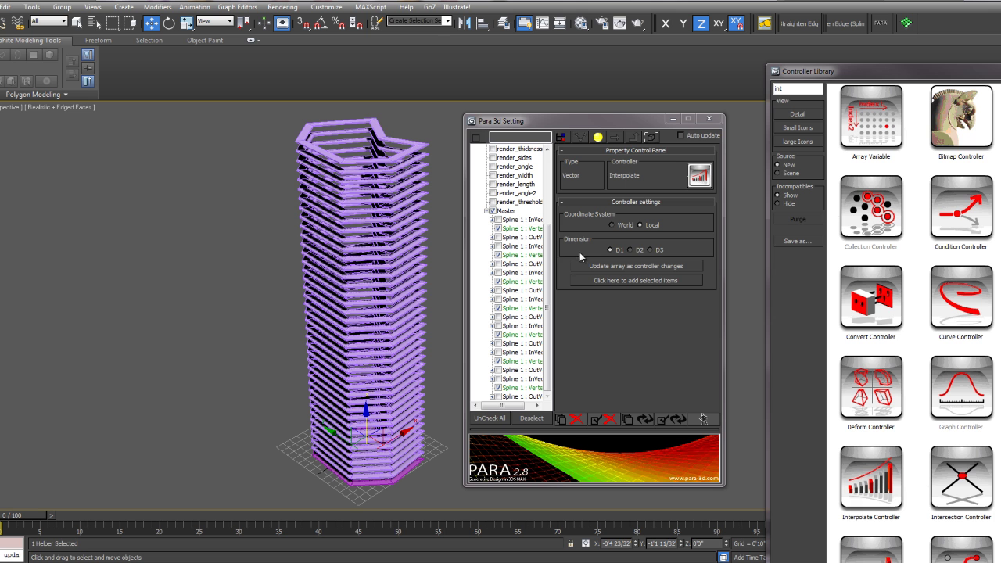
- Select the top ring, two intermediate rings and the bottom ring, and add them as control items of the Interpolate controller
{"action": "left_click", "coordinate": [413, 143]}
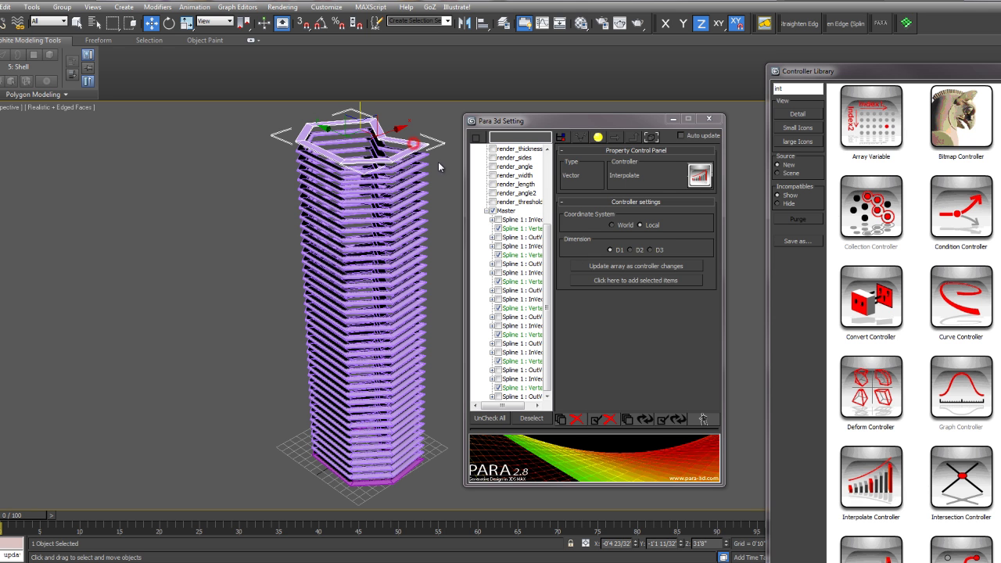
{"action": "left_click", "coordinate": [425, 248], "text": "ctrl"}
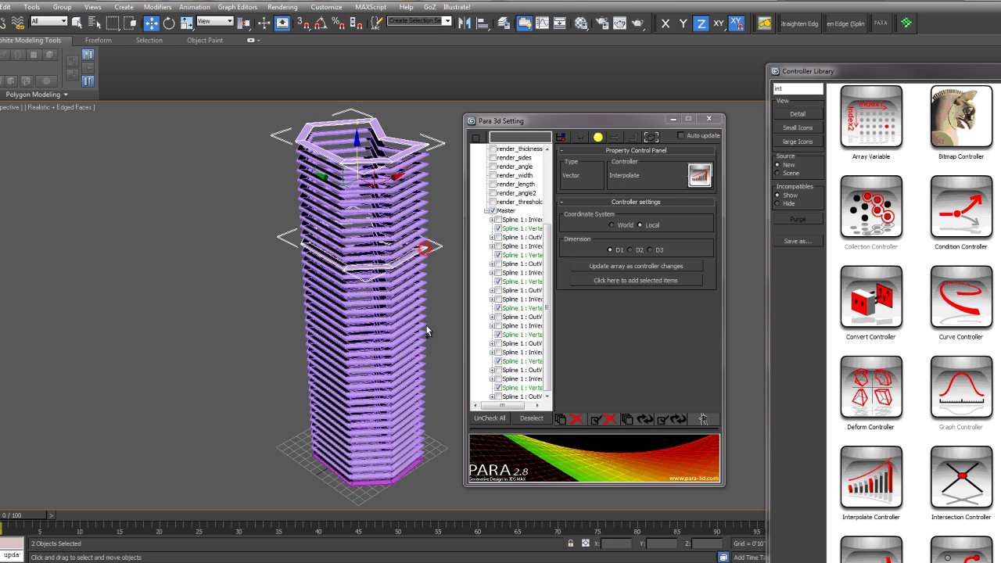
{"action": "left_click", "coordinate": [423, 367], "text": "ctrl"}
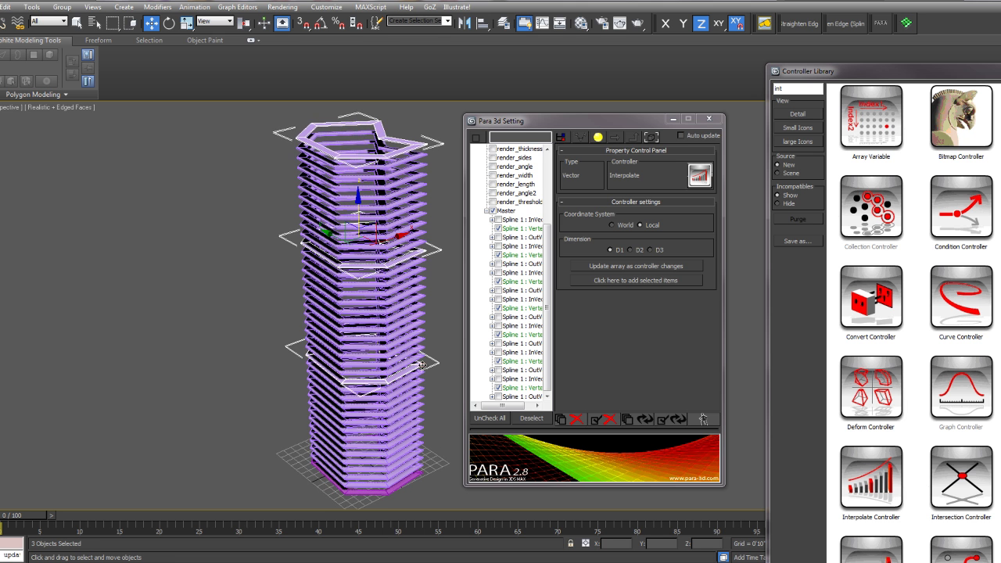
{"action": "middle_click_drag", "start_coordinate": [436, 375], "coordinate": [404, 366]}
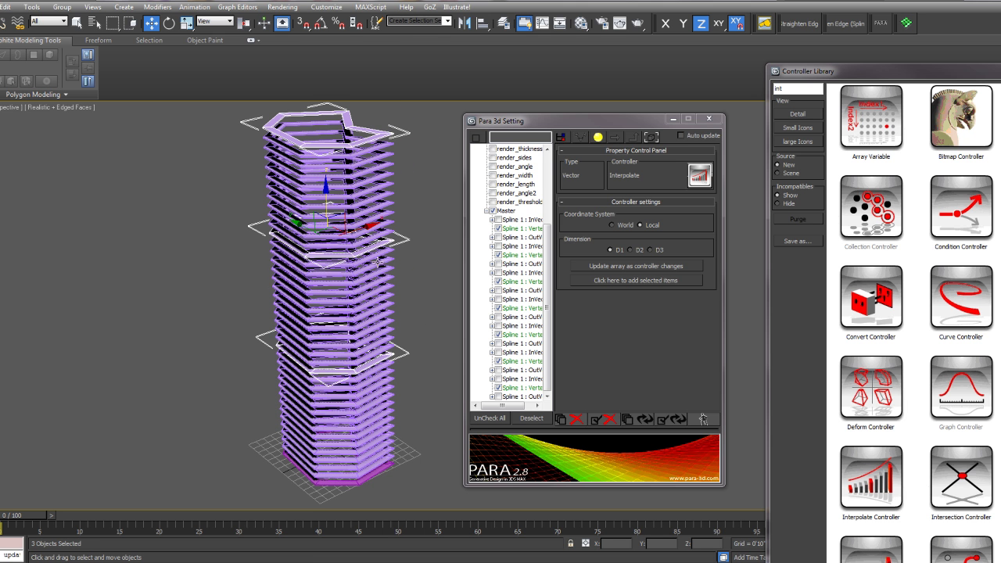
{"action": "left_click", "coordinate": [385, 467], "text": "ctrl"}
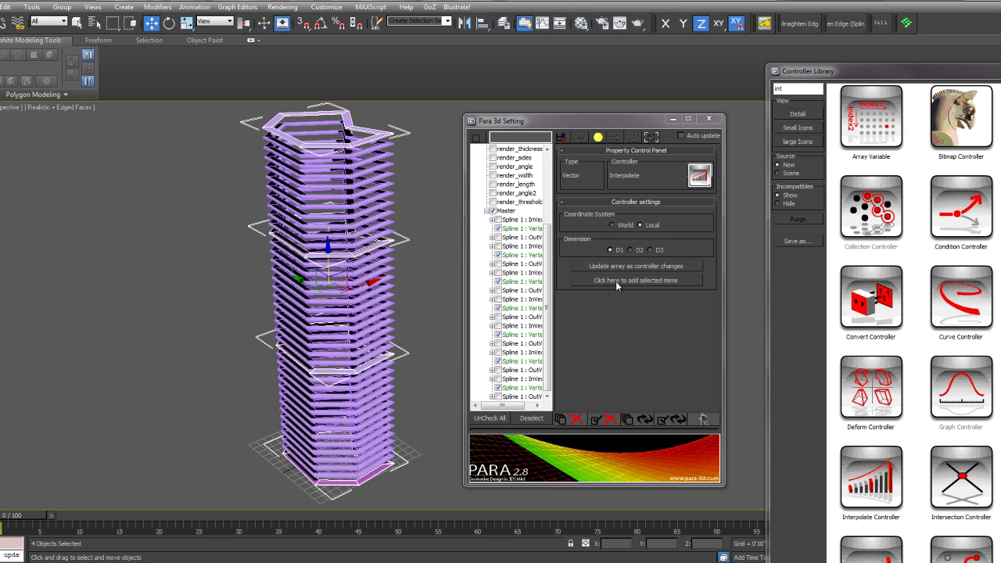
{"action": "left_click", "coordinate": [650, 281]}
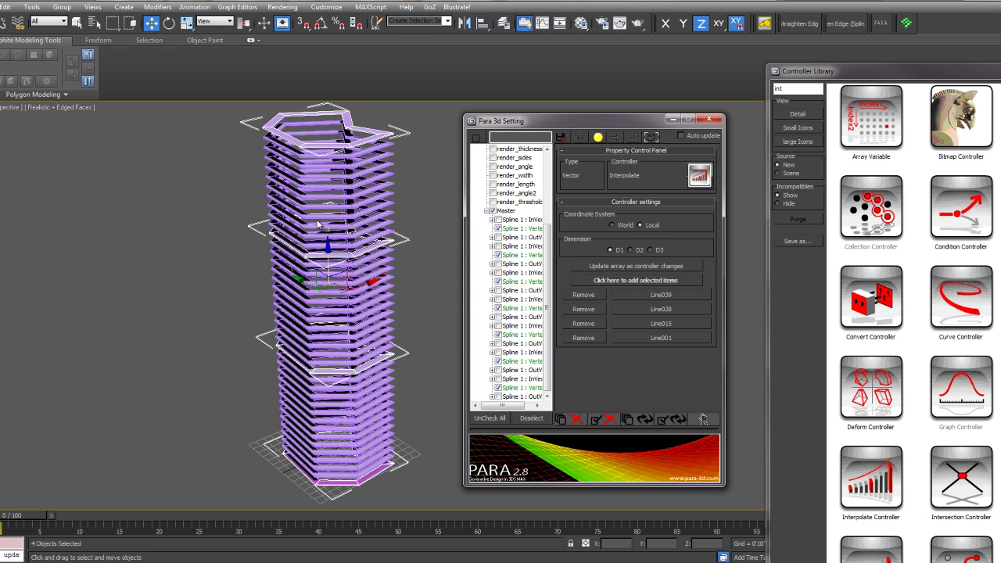
- Select the Line028 control ring, close the controller library, and enter Vertex editing of its base Line
{"action": "left_click", "coordinate": [664, 313]}
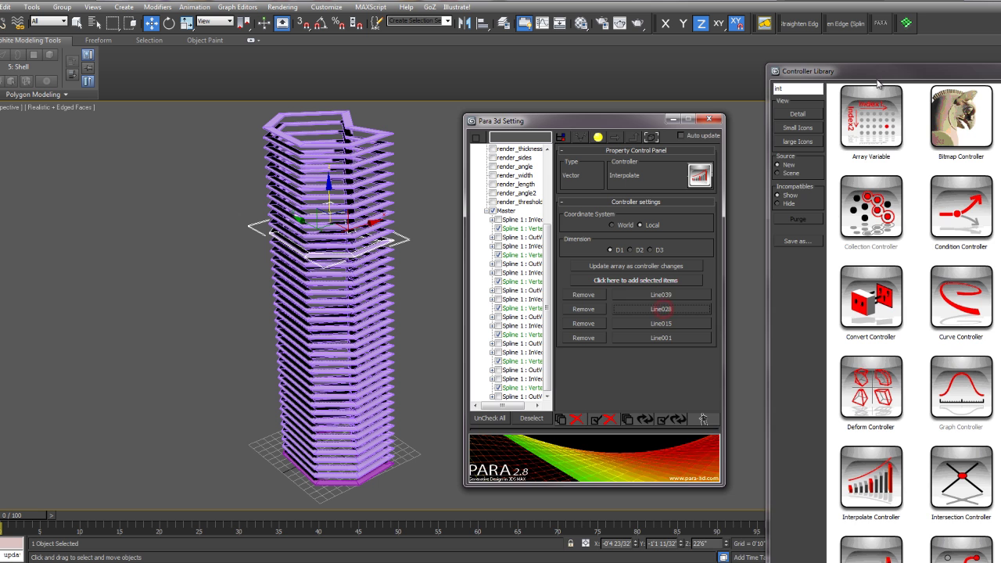
{"action": "left_click_drag", "start_coordinate": [878, 73], "coordinate": [739, 336]}
{"action": "left_click", "coordinate": [773, 336]}
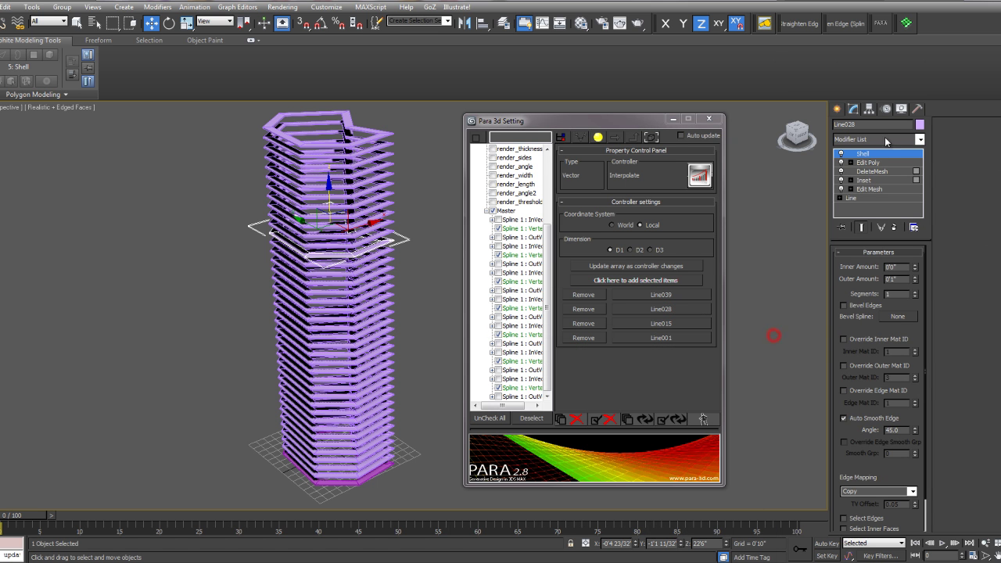
{"action": "left_click", "coordinate": [840, 198]}
{"action": "left_click", "coordinate": [858, 207]}
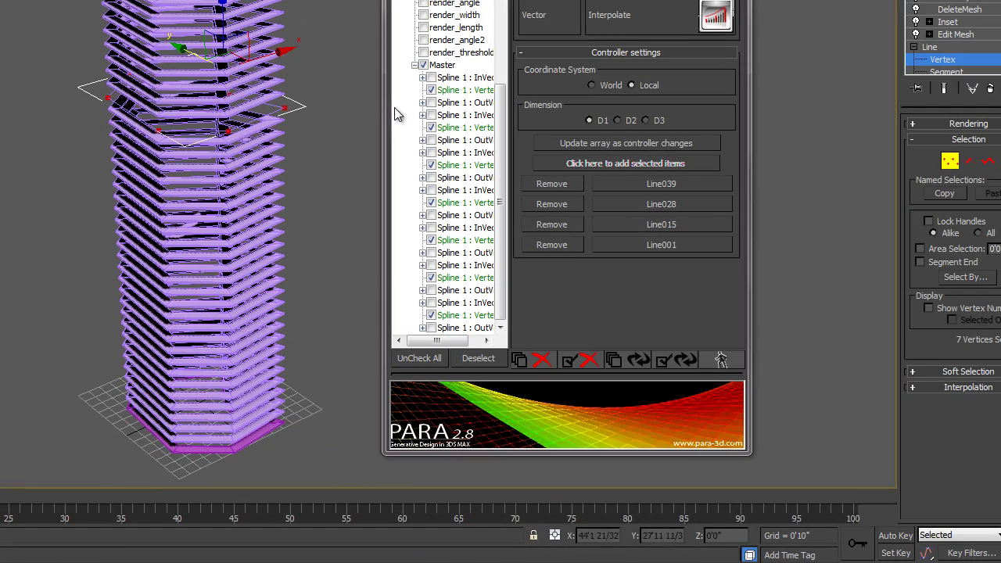
- Reshape the Line028 ring by moving several of its corner vertices outward
{"action": "left_click", "coordinate": [283, 105]}
{"action": "middle_click_drag", "start_coordinate": [331, 146], "coordinate": [235, 147]}
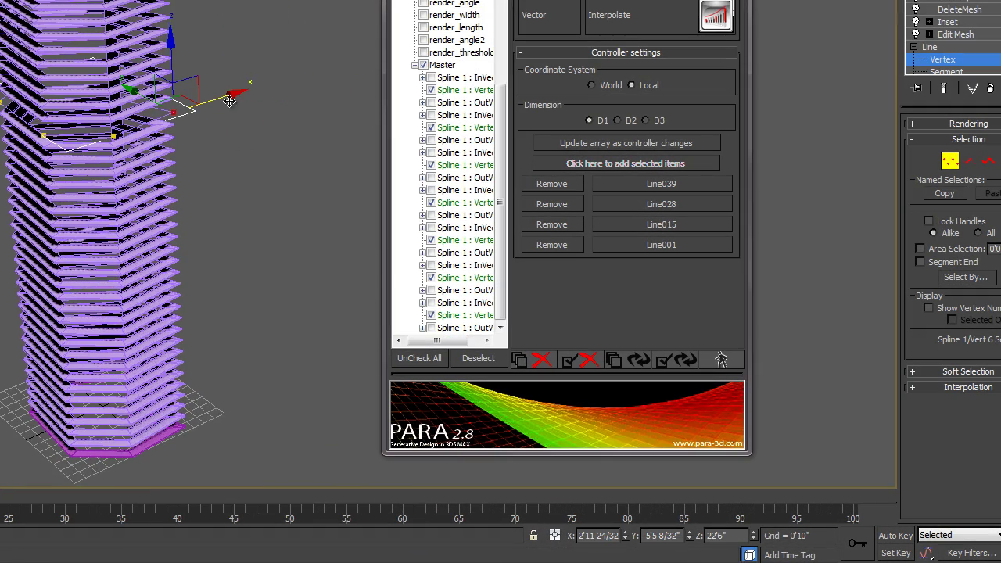
{"action": "left_click_drag", "start_coordinate": [249, 92], "coordinate": [252, 90]}
{"action": "middle_click_drag", "start_coordinate": [252, 90], "coordinate": [167, 205], "text": "alt"}
{"action": "left_click_drag", "start_coordinate": [178, 215], "coordinate": [166, 195]}
{"action": "middle_click_drag", "start_coordinate": [78, 379], "coordinate": [123, 350], "text": "alt"}
{"action": "left_click_drag", "start_coordinate": [140, 393], "coordinate": [43, 323]}
{"action": "left_click_drag", "start_coordinate": [49, 392], "coordinate": [66, 376]}
{"action": "middle_click_drag", "start_coordinate": [228, 253], "coordinate": [249, 235], "text": "alt"}
- Leave vertex editing, return Line028 to its Shell modifier, and update the array to interpolate the floors
{"action": "left_click", "coordinate": [933, 47]}
{"action": "left_click", "coordinate": [948, 21]}
{"action": "left_click", "coordinate": [685, 360]}
{"action": "middle_click_drag", "start_coordinate": [301, 317], "coordinate": [188, 372], "text": "alt"}
{"action": "middle_click_drag", "start_coordinate": [142, 319], "coordinate": [172, 276], "text": "alt"}
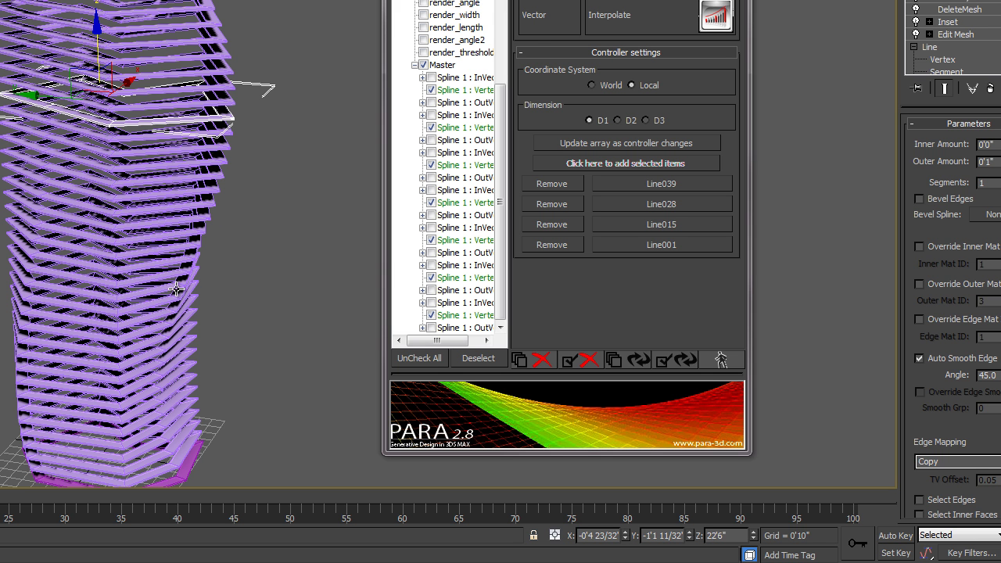
{"action": "middle_click_drag", "start_coordinate": [234, 378], "coordinate": [243, 274]}
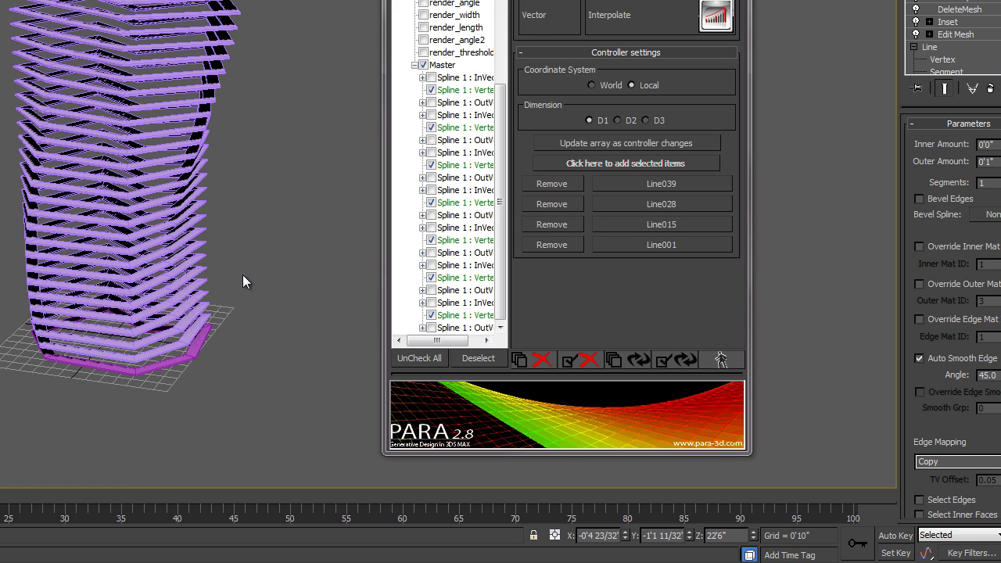
- Reshape the Line015 control ring by moving corner vertices of its base Line, placing vertex 1 at about X 5'7", Y 1'9"
{"action": "left_click", "coordinate": [643, 224]}
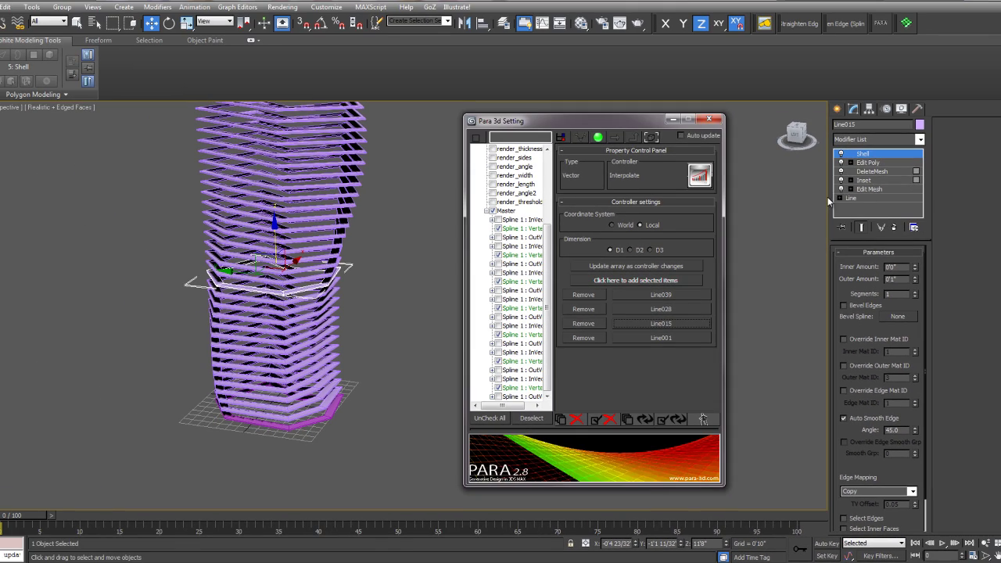
{"action": "left_click", "coordinate": [840, 198]}
{"action": "left_click", "coordinate": [861, 206]}
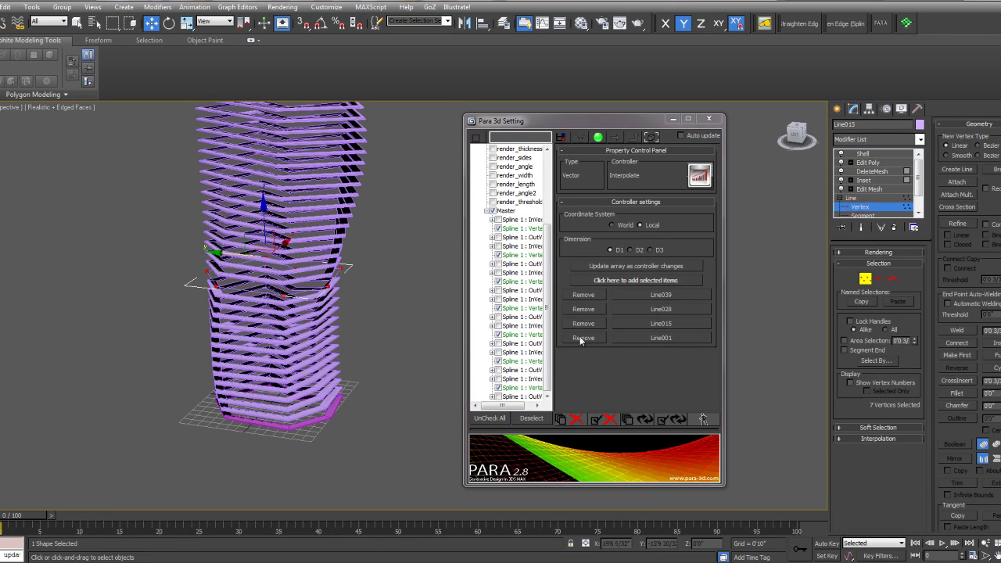
{"action": "left_click", "coordinate": [259, 295]}
{"action": "left_click", "coordinate": [217, 285]}
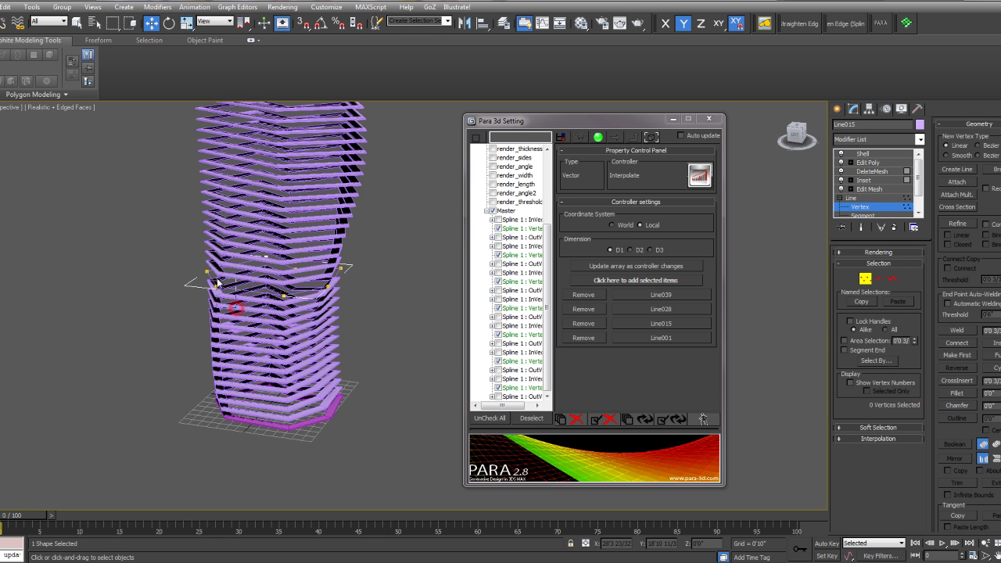
{"action": "middle_click_drag", "start_coordinate": [276, 294], "coordinate": [263, 303], "text": "alt"}
{"action": "key", "text": "F5"}
{"action": "mouse_move", "coordinate": [213, 272]}
{"action": "left_mouse_down"}
{"action": "mouse_move", "coordinate": [227, 268]}
{"action": "mouse_move", "coordinate": [214, 268]}
{"action": "left_mouse_up"}
{"action": "middle_click_drag", "start_coordinate": [201, 297], "coordinate": [310, 326], "text": "alt"}
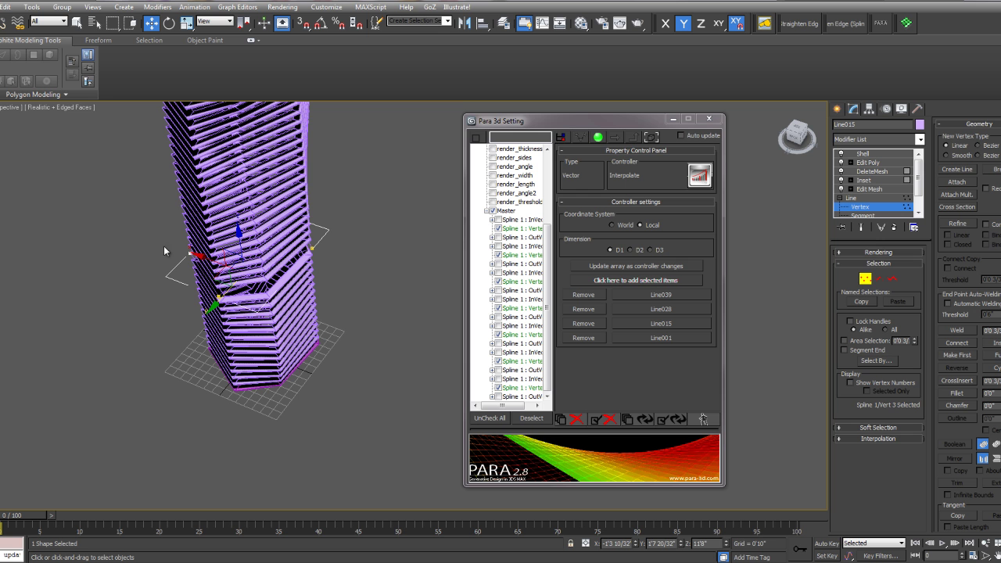
{"action": "left_click_drag", "start_coordinate": [195, 266], "coordinate": [155, 241]}
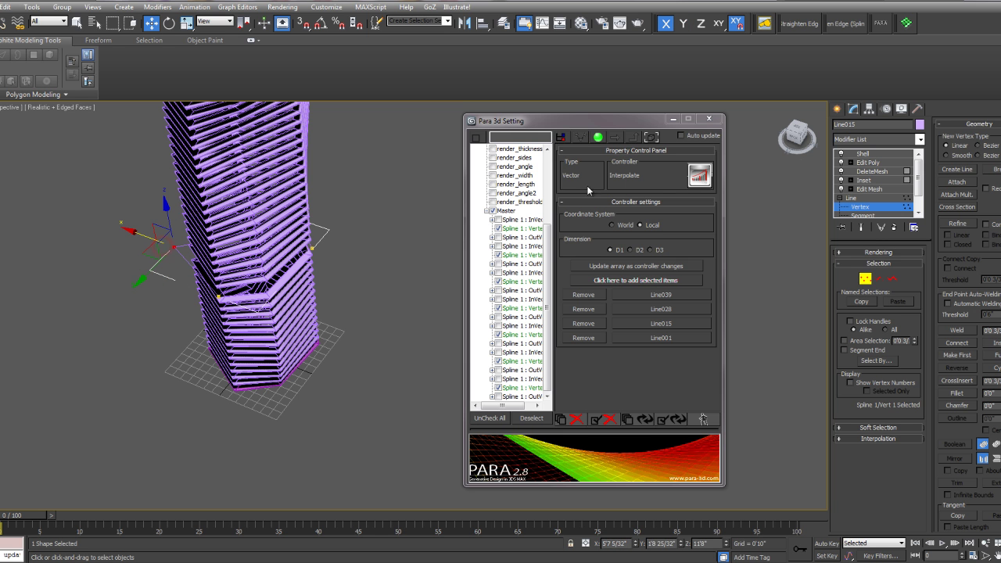
- Return Line015 to its Shell modifier and update the array with the reshaped ring
{"action": "left_click", "coordinate": [876, 154]}
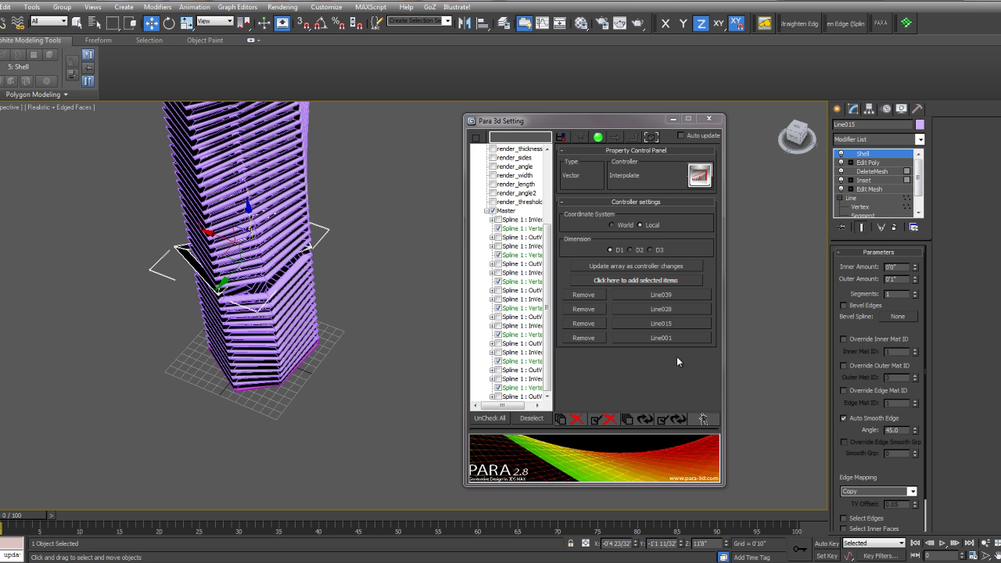
{"action": "left_click", "coordinate": [677, 419]}
{"action": "middle_click_drag", "start_coordinate": [235, 351], "coordinate": [316, 327], "text": "alt"}
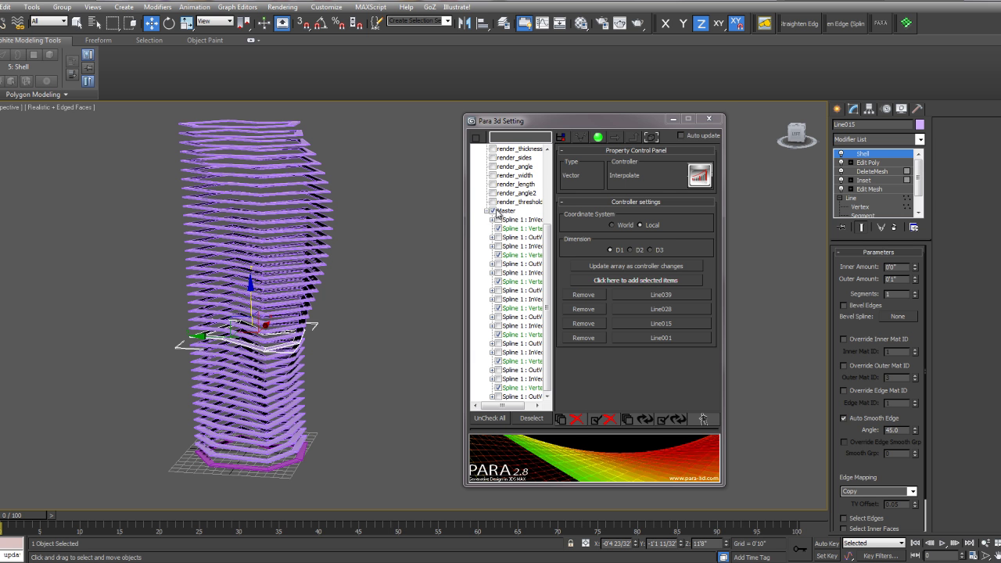
- Uncheck the Line's Master vertices, expand the Shell properties, and choose Outer Amount
{"action": "left_click", "coordinate": [492, 211]}
{"action": "left_click", "coordinate": [487, 211]}
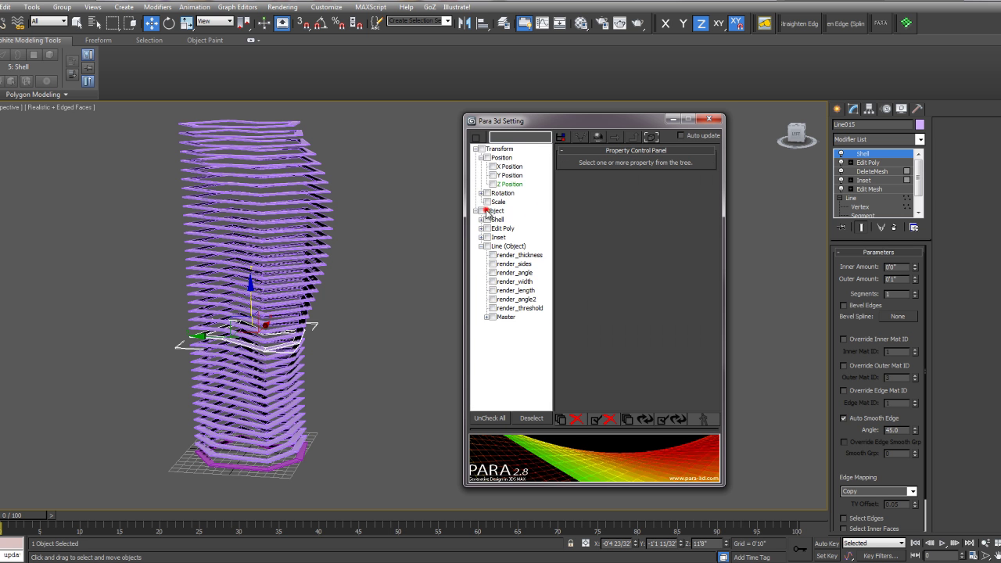
{"action": "left_click", "coordinate": [481, 221]}
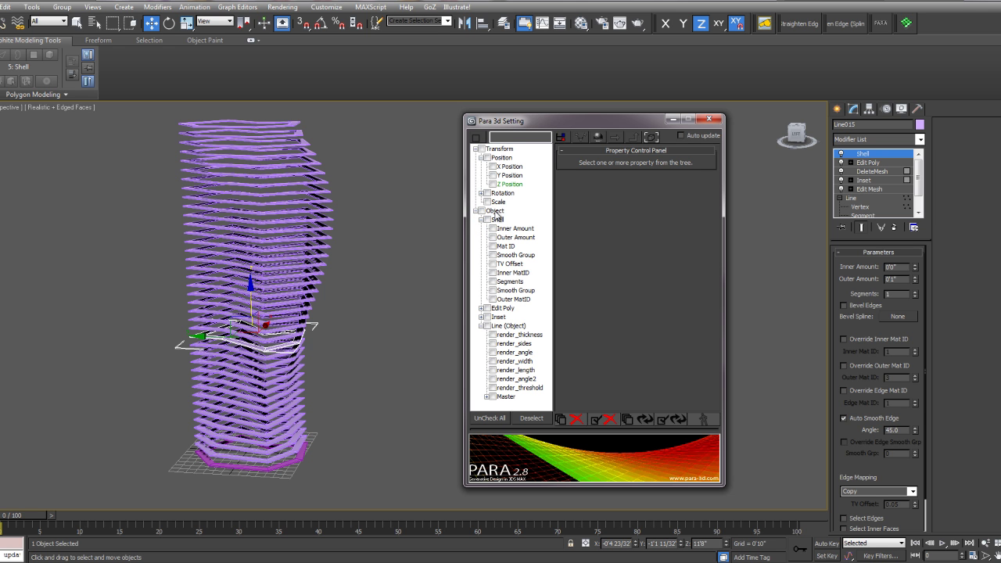
{"action": "left_click", "coordinate": [506, 229]}
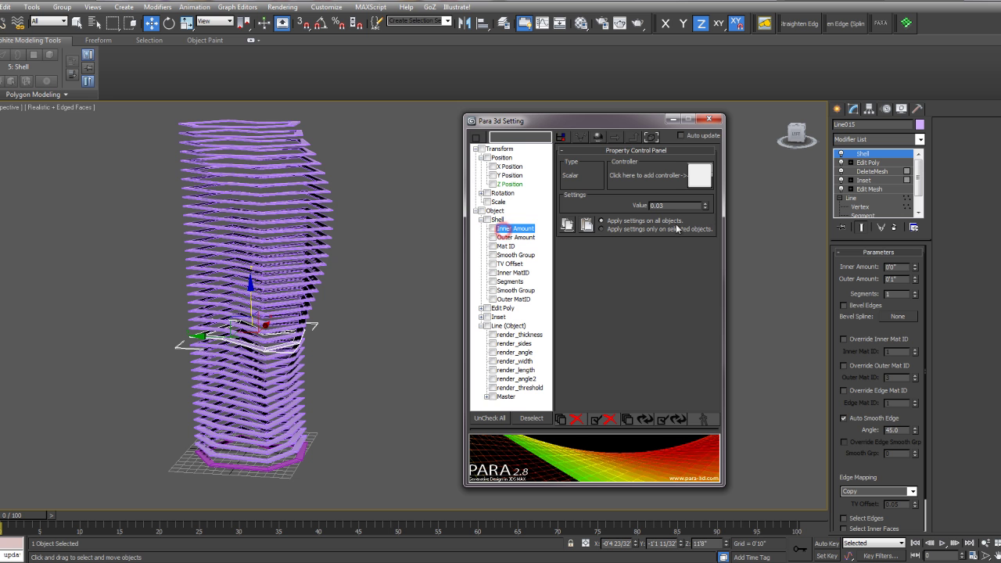
{"action": "left_click", "coordinate": [530, 235]}
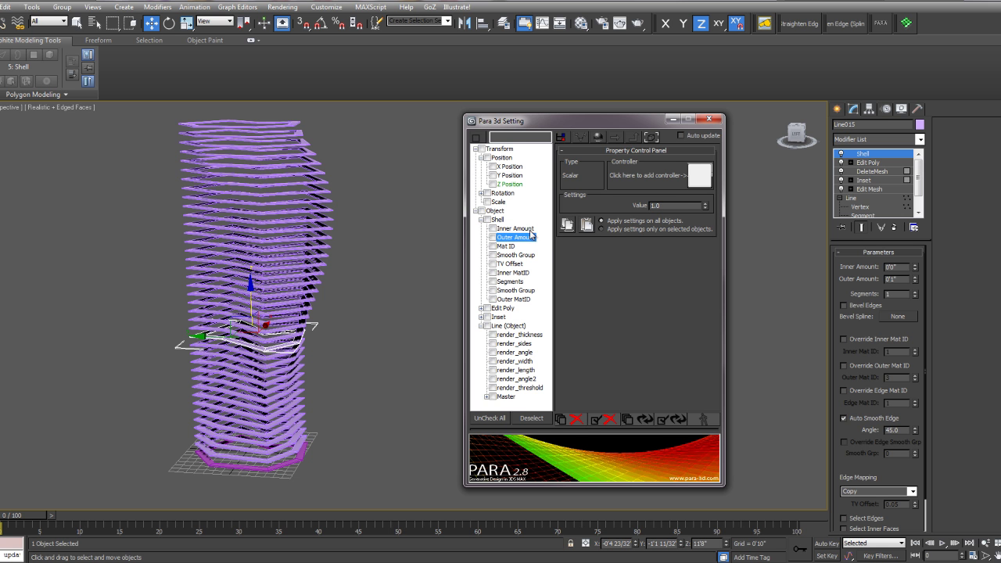
- Try a Shell Outer Amount of 3 on all floors
{"action": "double_click", "coordinate": [665, 206]}
{"action": "type", "text": "3"}
{"action": "key", "text": "Return"}
{"action": "scroll", "coordinate": [317, 203], "scroll_direction": "up", "scroll_amount": 5}
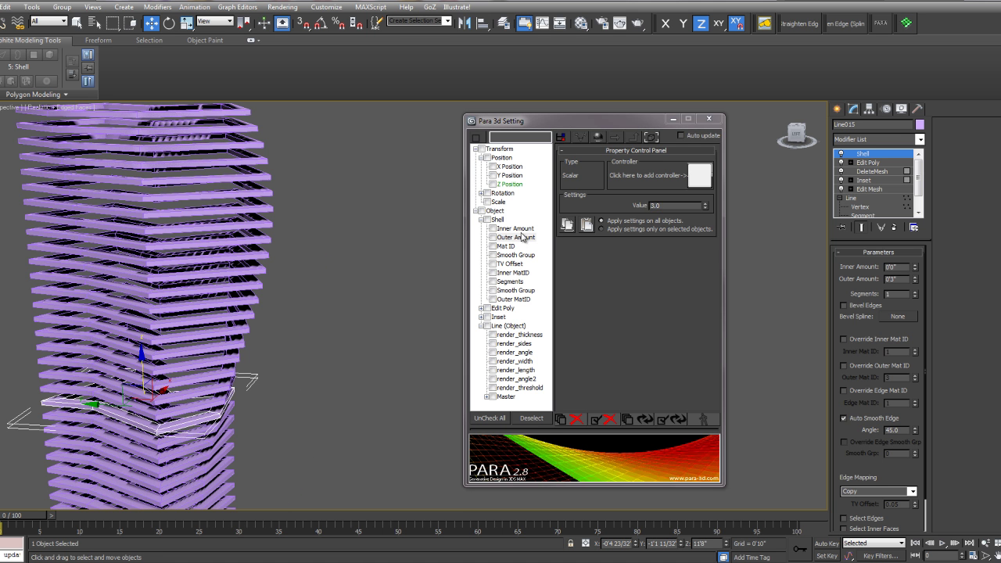
- Set the Shell Outer Amount to 6 on all floors
{"action": "double_click", "coordinate": [663, 205]}
{"action": "type", "text": "6"}
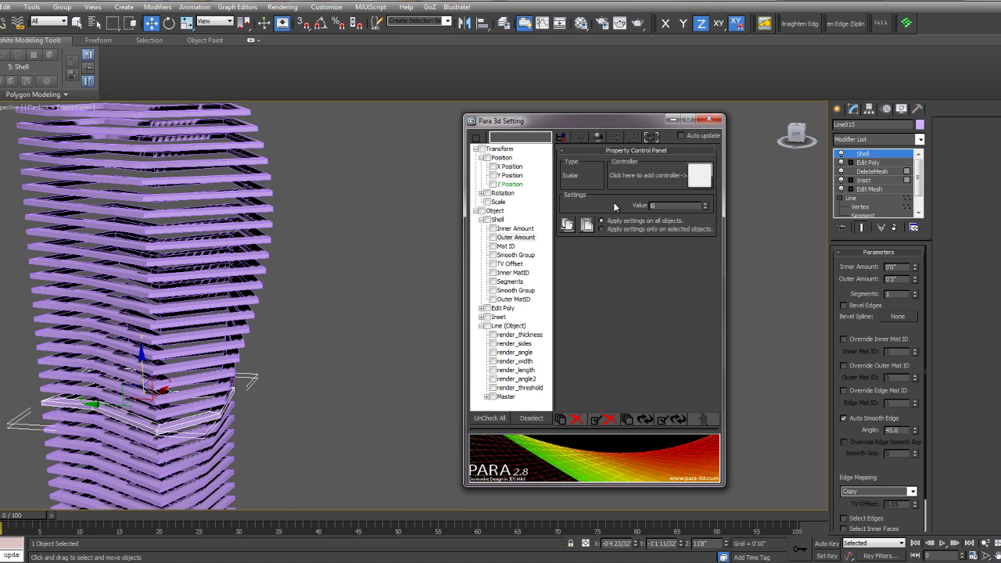
{"action": "key", "text": "Return"}
{"action": "scroll", "coordinate": [290, 230], "scroll_direction": "down", "scroll_amount": 5}
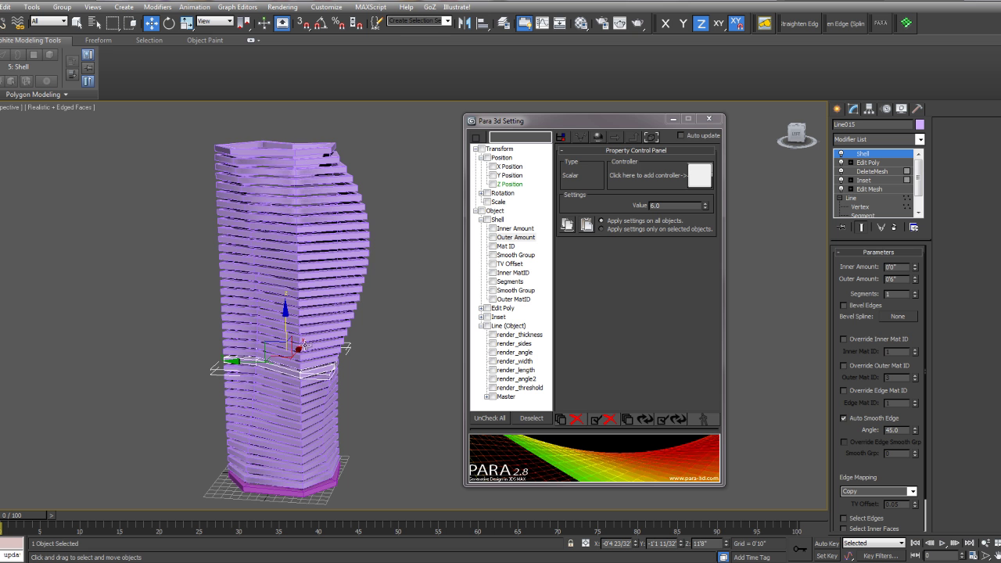
{"action": "middle_click_drag", "start_coordinate": [311, 271], "coordinate": [305, 263]}
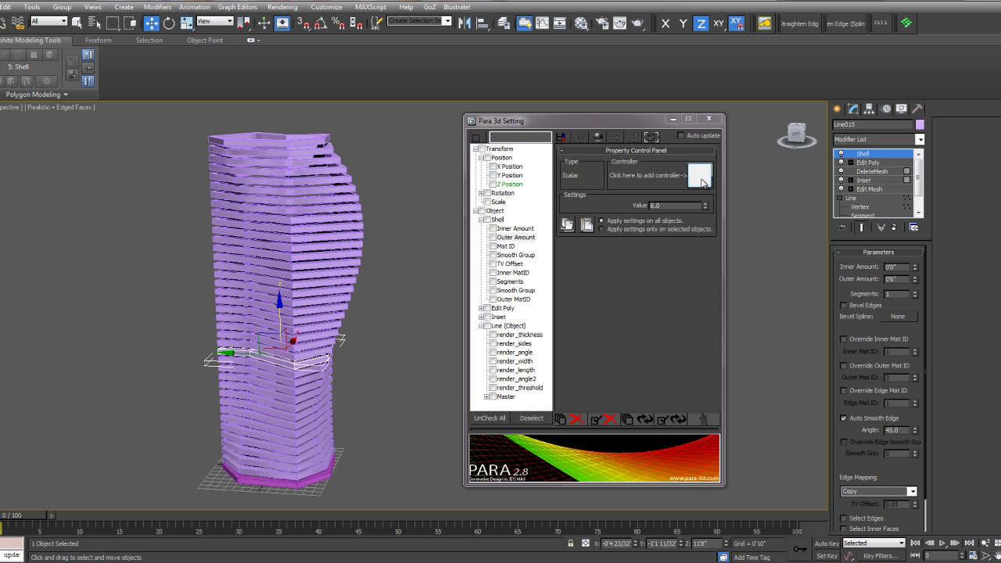
- Find the Graph Controller in the controller library, assign it to the Shell's Outer Amount, and close the library
{"action": "left_click", "coordinate": [700, 177]}
{"action": "type", "text": "grap"}
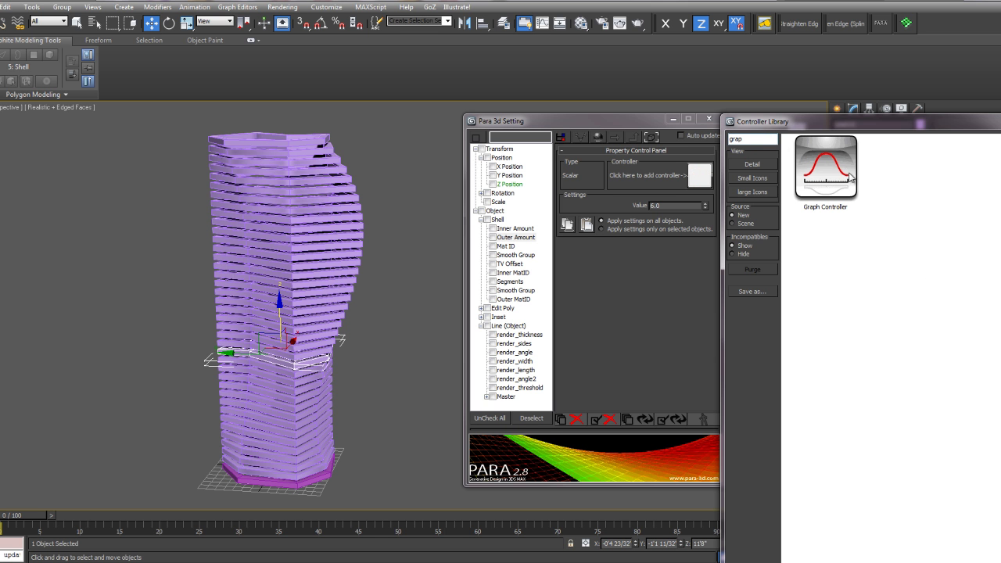
{"action": "left_click_drag", "start_coordinate": [834, 171], "coordinate": [703, 184]}
{"action": "left_click_drag", "start_coordinate": [862, 120], "coordinate": [723, 122]}
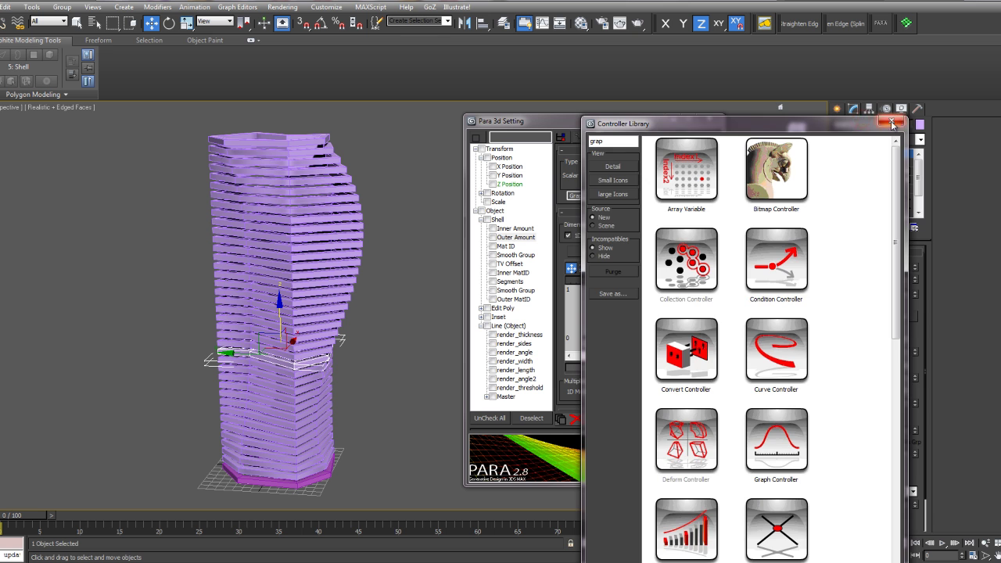
{"action": "left_click", "coordinate": [897, 122]}
{"action": "left_click_drag", "start_coordinate": [605, 125], "coordinate": [637, 121]}
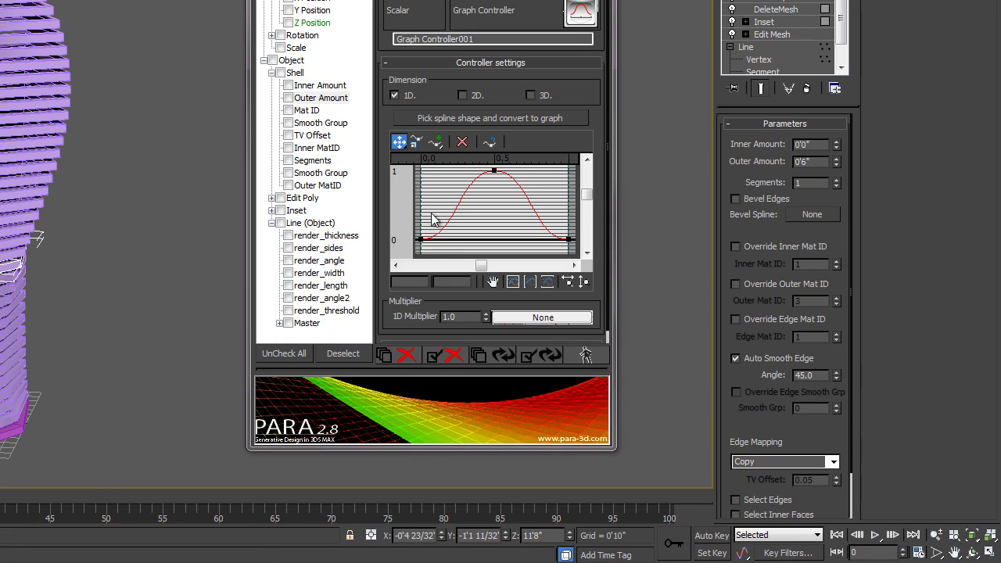
- Set the values of the graph's first and last points to 2 and fit the curve in the graph
{"action": "left_click", "coordinate": [421, 240]}
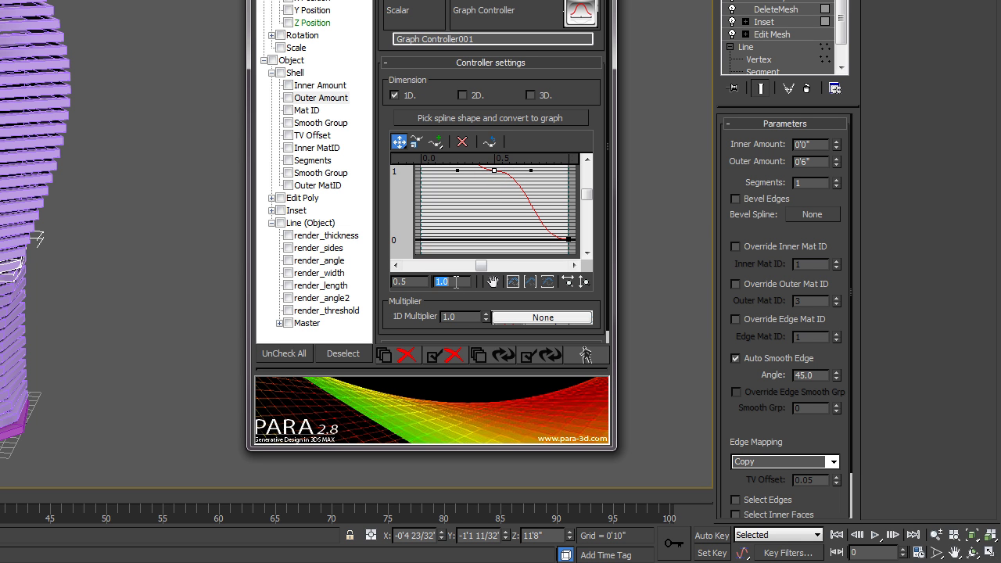
{"action": "type", "text": "8"}
{"action": "left_click", "coordinate": [570, 240]}
{"action": "key", "text": "Return"}
{"action": "left_click", "coordinate": [513, 282]}
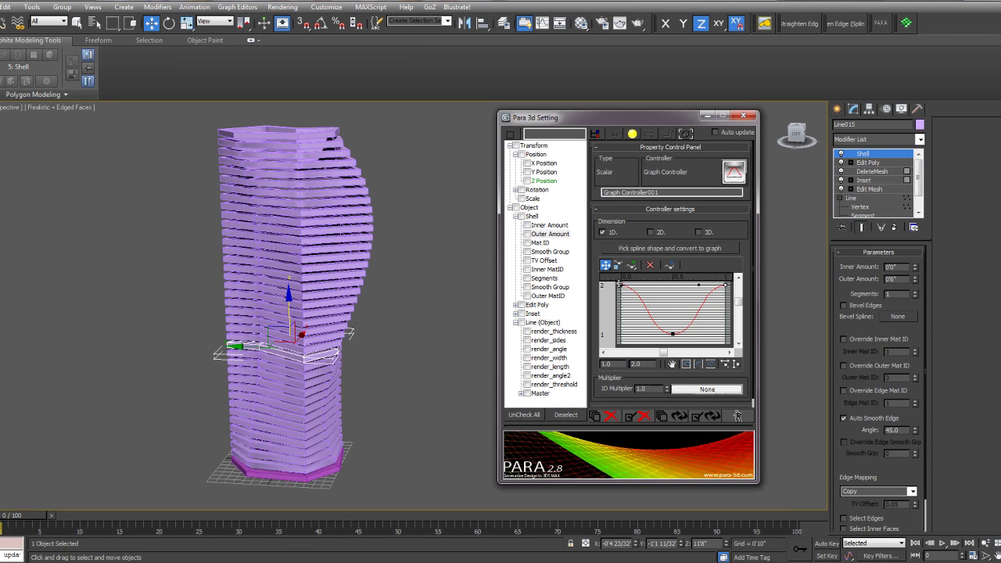
- Set the graph's middle point at 0.5 to a value of 8 and fit the curve in the graph
{"action": "left_click", "coordinate": [672, 334]}
{"action": "key", "text": "Return"}
{"action": "left_click", "coordinate": [686, 366]}
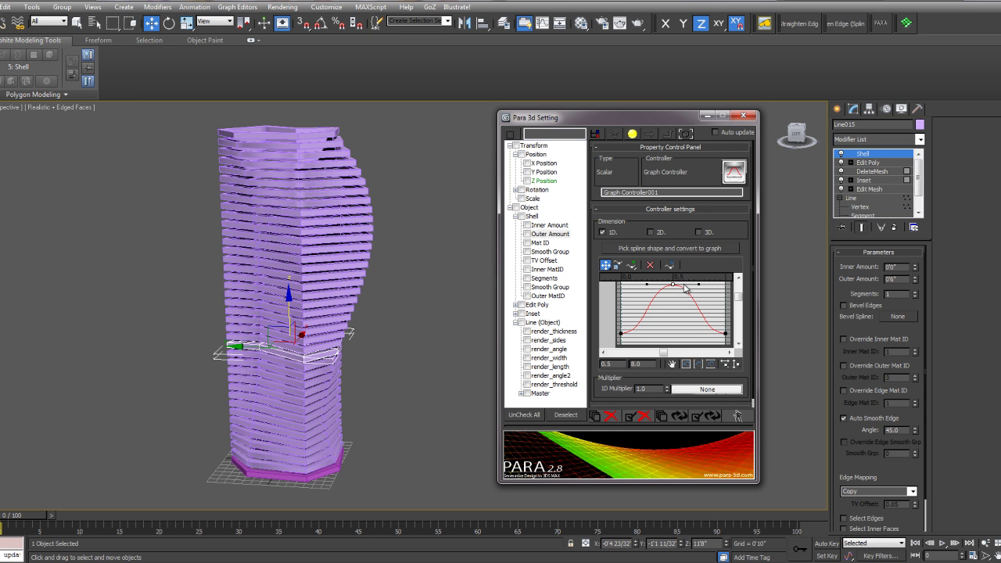
- Try adding a point on the rising side of the curve at about 0.254, 5.092, and delete it
{"action": "left_click", "coordinate": [632, 266]}
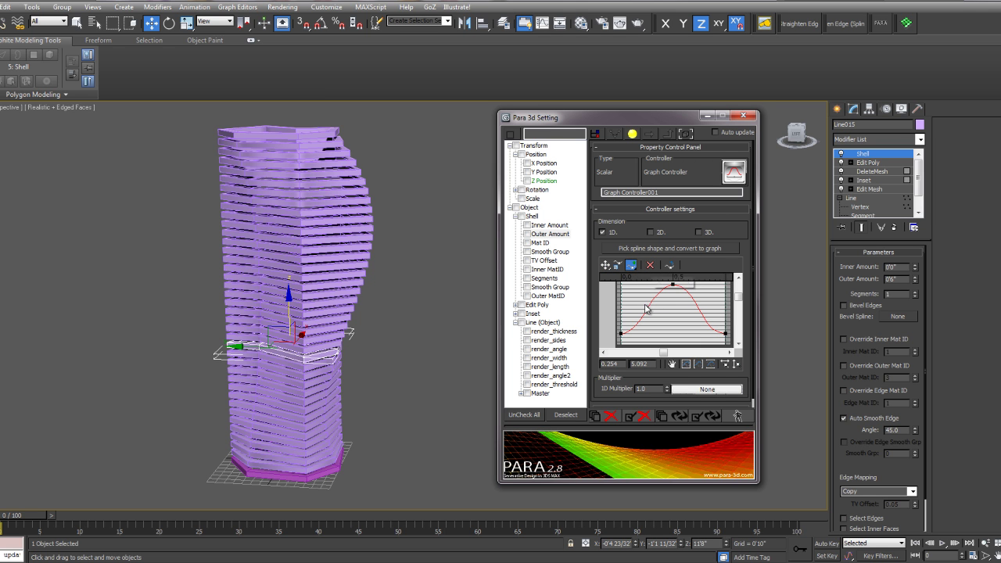
{"action": "left_click", "coordinate": [650, 265]}
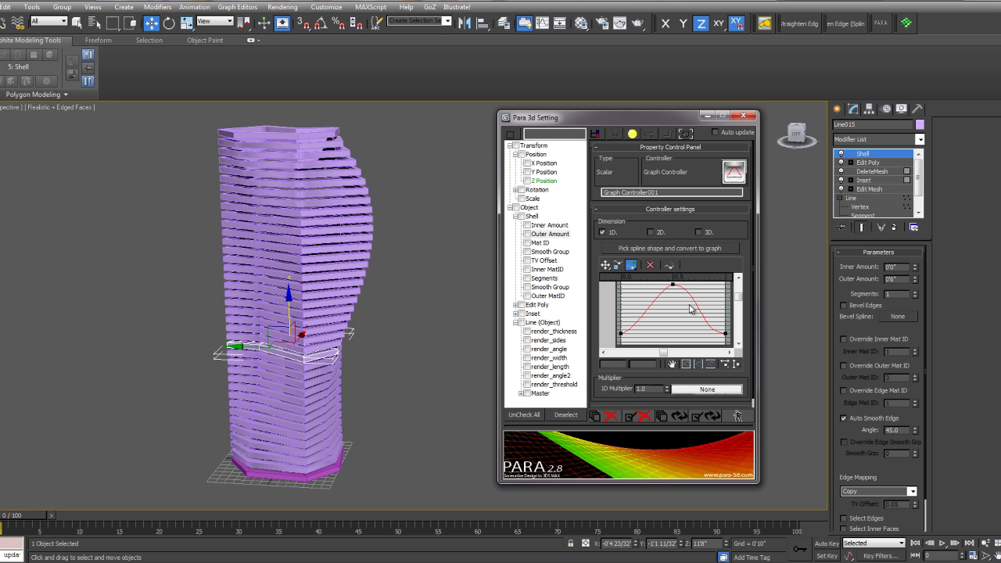
- Change the graph's middle point to Bezier-Smooth and update the tower's floors with the revised curve
{"action": "right_click", "coordinate": [674, 288]}
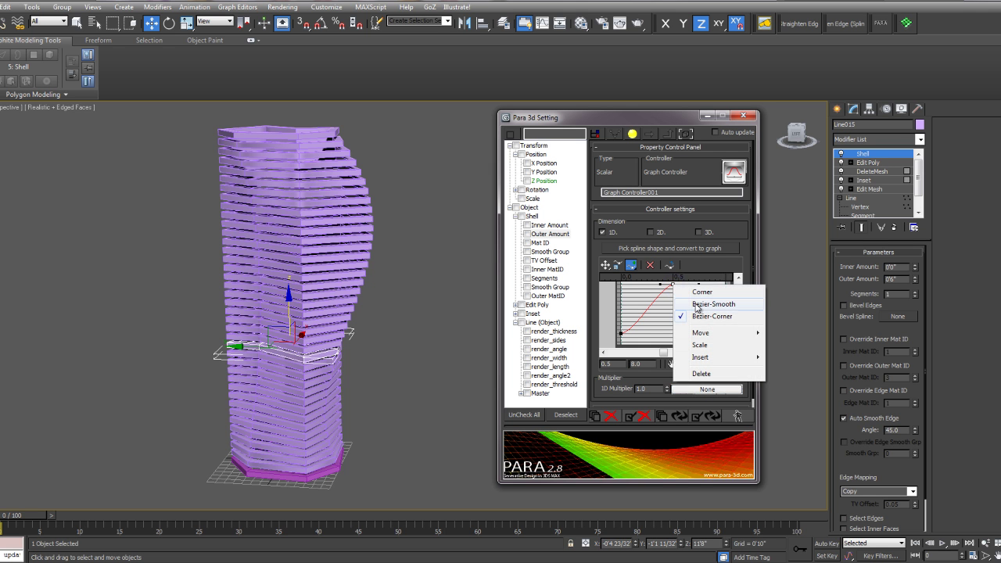
{"action": "left_click", "coordinate": [697, 304]}
{"action": "right_click", "coordinate": [672, 287]}
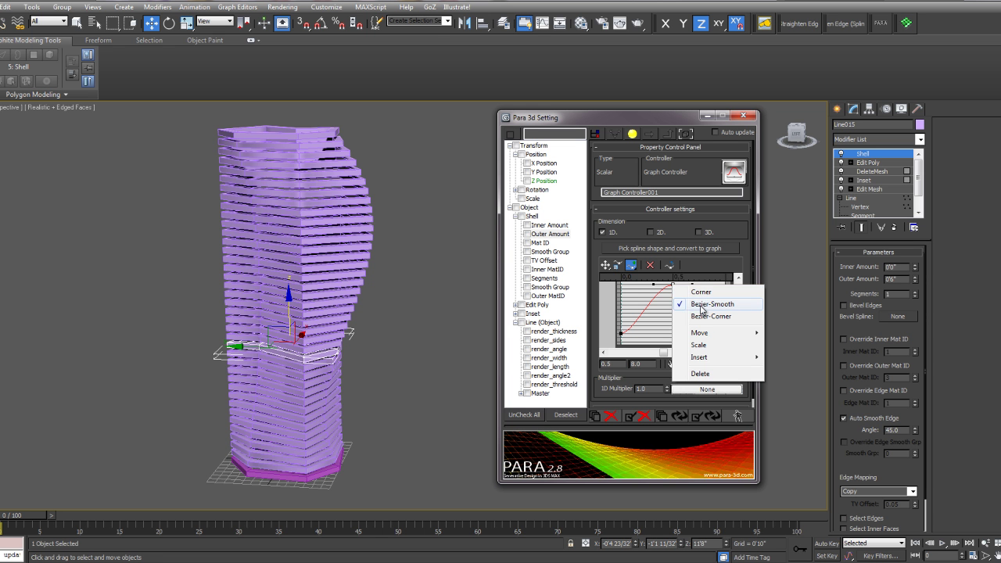
{"action": "left_click", "coordinate": [701, 305]}
{"action": "left_click", "coordinate": [707, 419]}
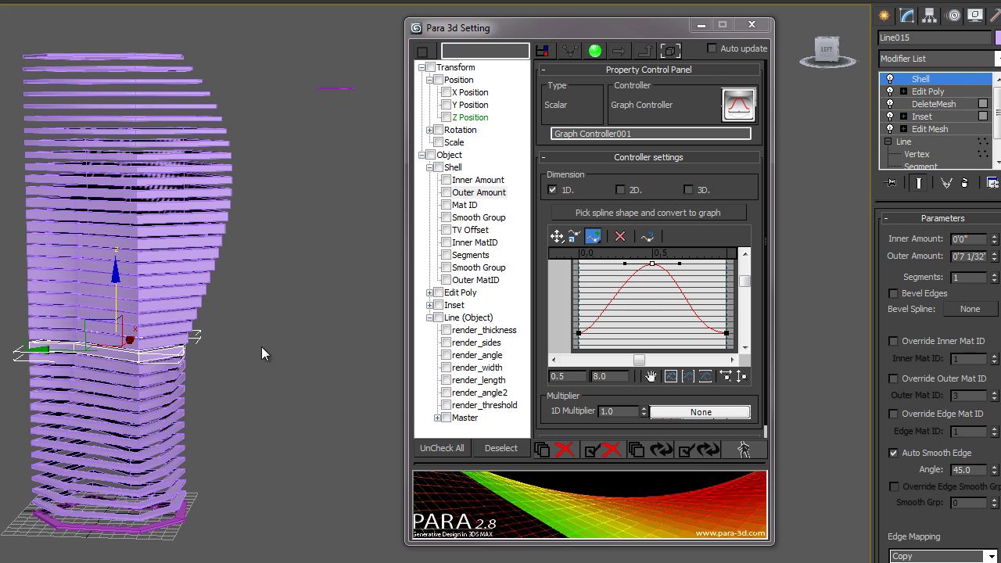
{"action": "middle_click_drag", "start_coordinate": [261, 346], "coordinate": [178, 372], "text": "alt"}
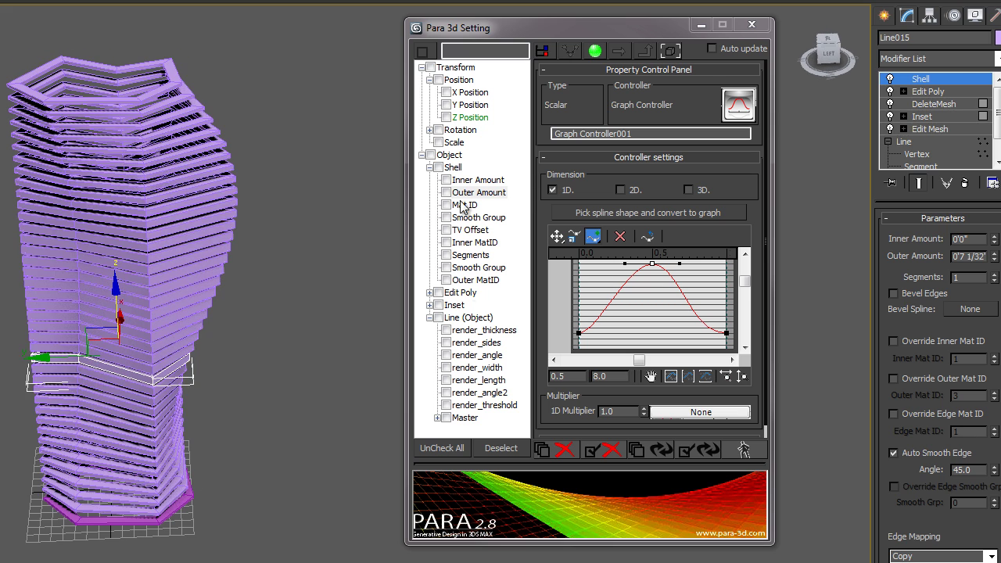
- Collapse the Shell properties, enable the Inset modifier's Inset amount for control, and set its value to 8.927
{"action": "left_click", "coordinate": [429, 167]}
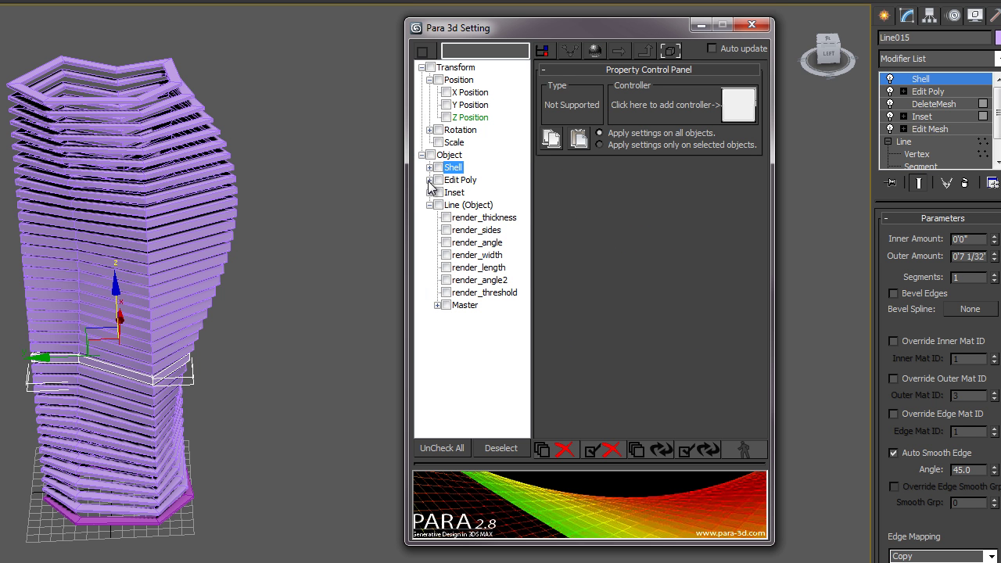
{"action": "left_click", "coordinate": [428, 193]}
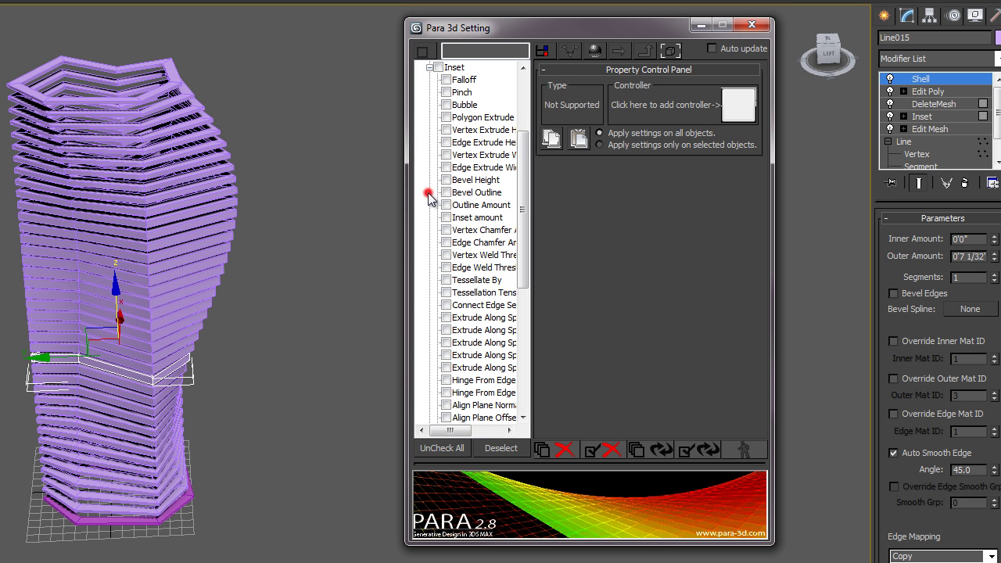
{"action": "left_click", "coordinate": [462, 219]}
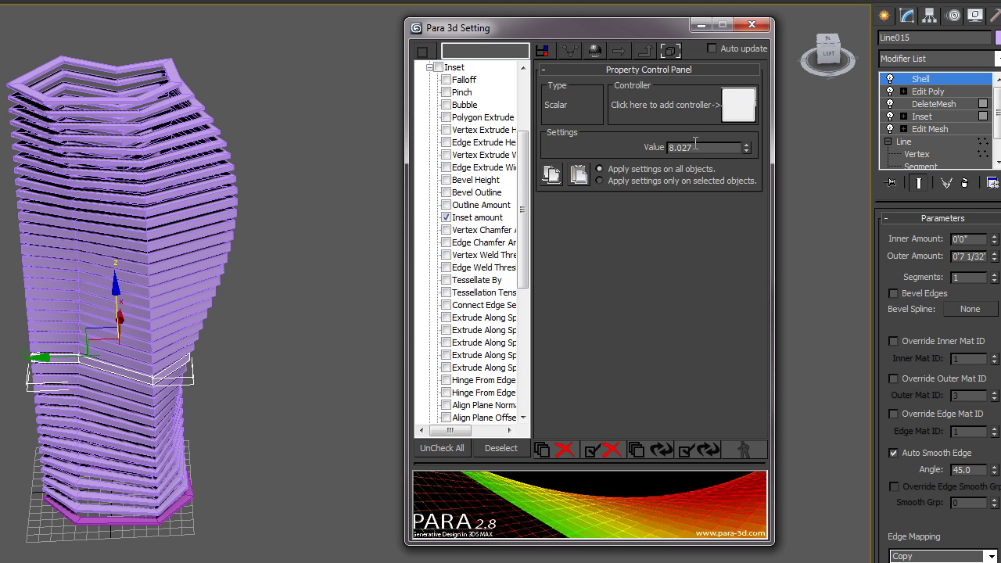
{"action": "left_click_drag", "start_coordinate": [747, 147], "coordinate": [694, 136]}
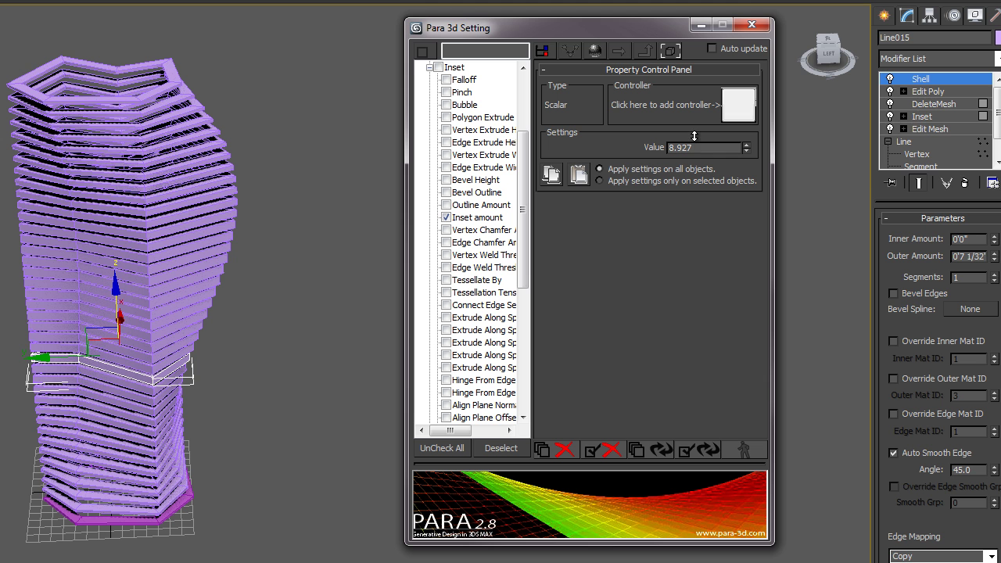
- Find the Random Controller in the controller library, assign it to the Inset amount, and close the library
{"action": "left_click", "coordinate": [747, 112]}
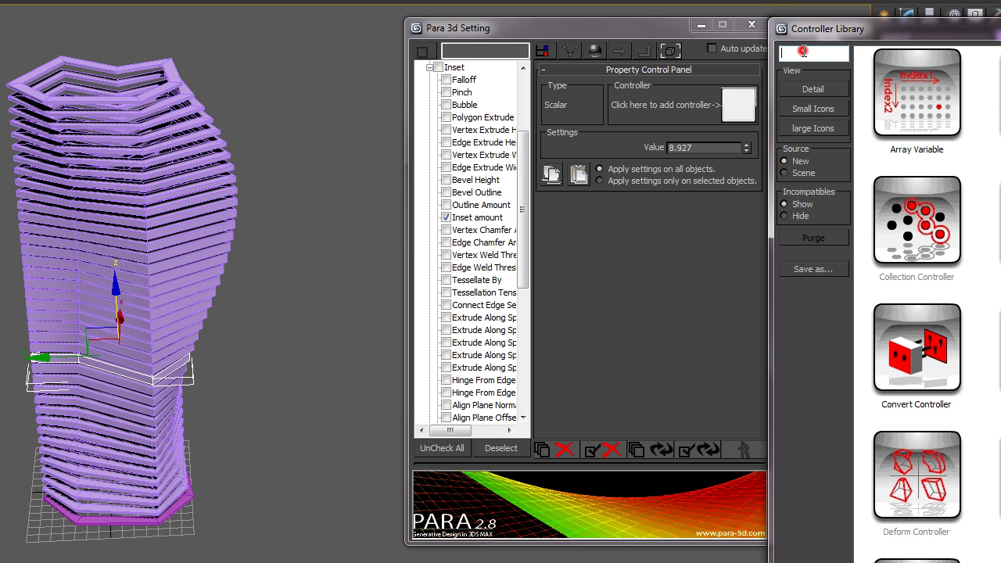
{"action": "left_click", "coordinate": [804, 52]}
{"action": "type", "text": "r"}
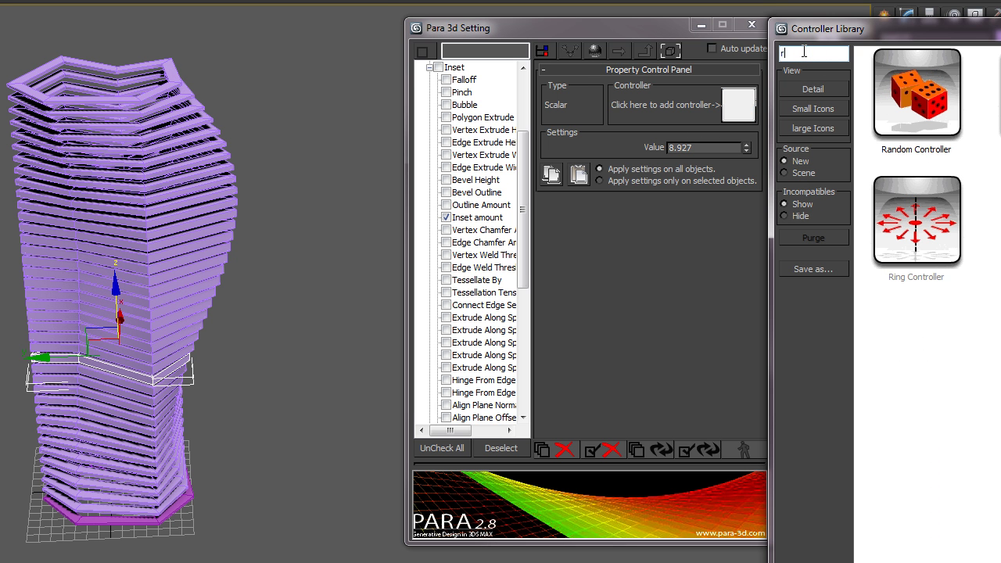
{"action": "type", "text": "an"}
{"action": "left_click_drag", "start_coordinate": [894, 101], "coordinate": [736, 112]}
{"action": "left_click_drag", "start_coordinate": [938, 29], "coordinate": [690, 32]}
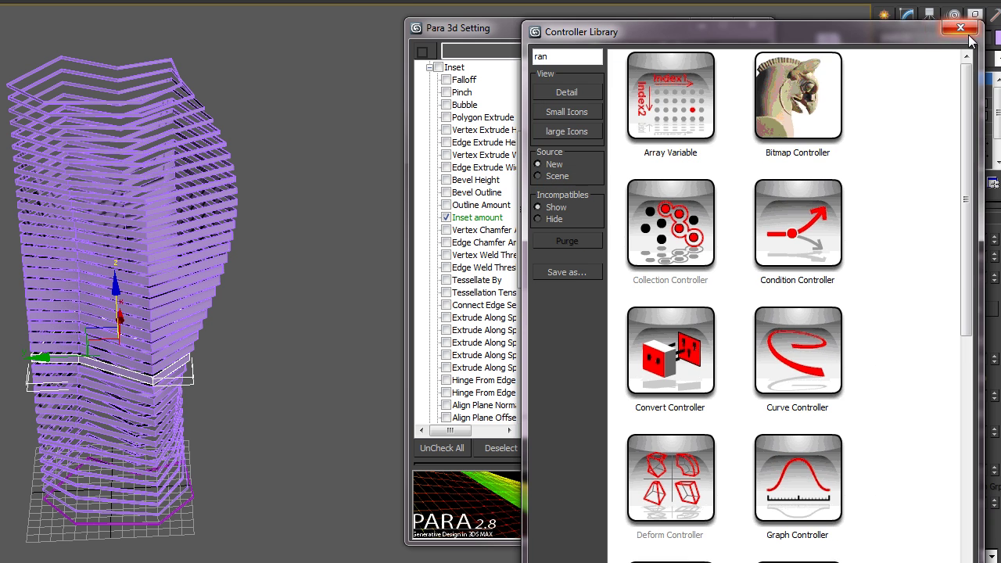
{"action": "left_click", "coordinate": [961, 28]}
- Set the Random Controller's range to a minimum of 5 and a maximum of 20, and update the floors
{"action": "middle_click_drag", "start_coordinate": [133, 404], "coordinate": [166, 219], "text": "alt"}
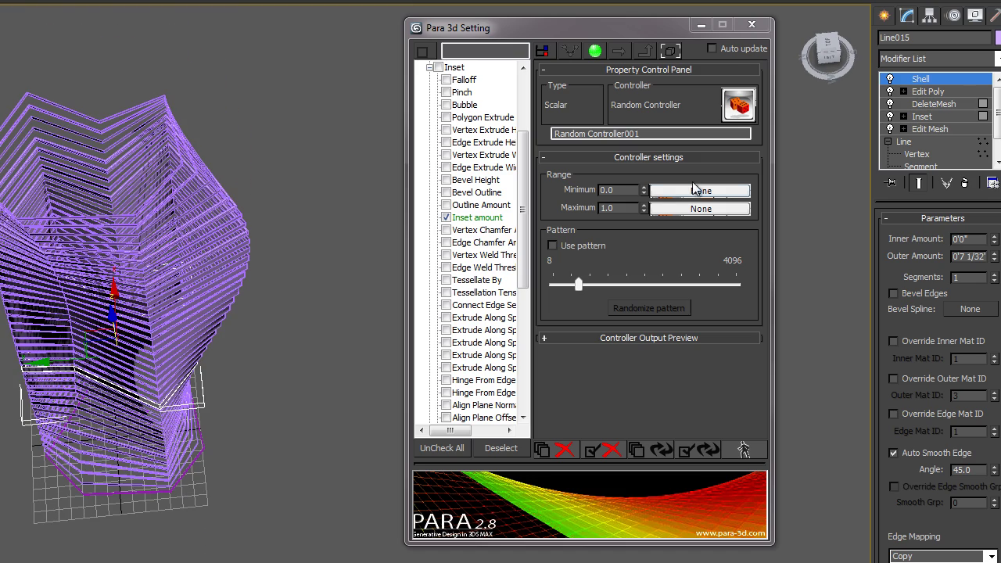
{"action": "middle_click_drag", "start_coordinate": [104, 258], "coordinate": [29, 325], "text": "alt"}
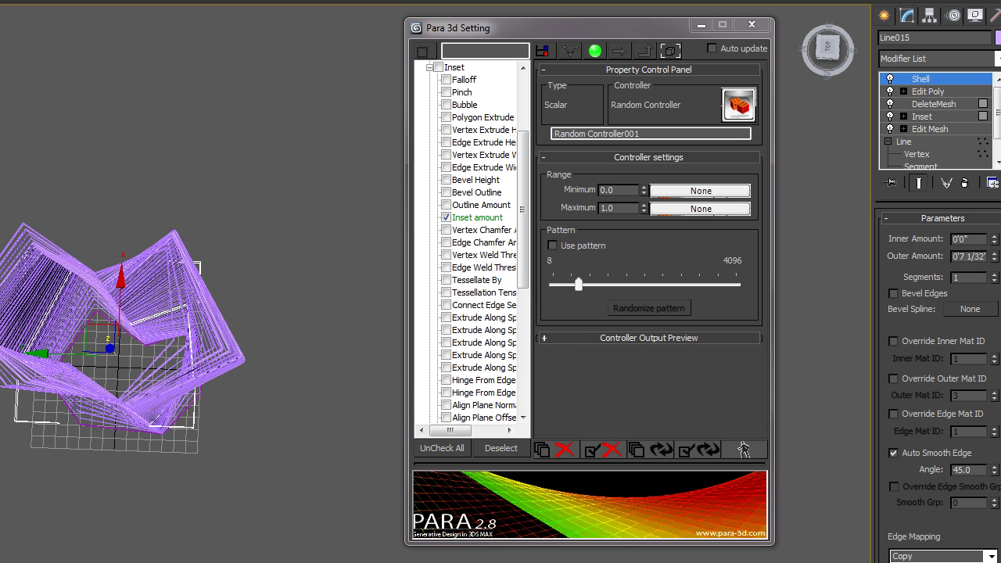
{"action": "double_click", "coordinate": [617, 191]}
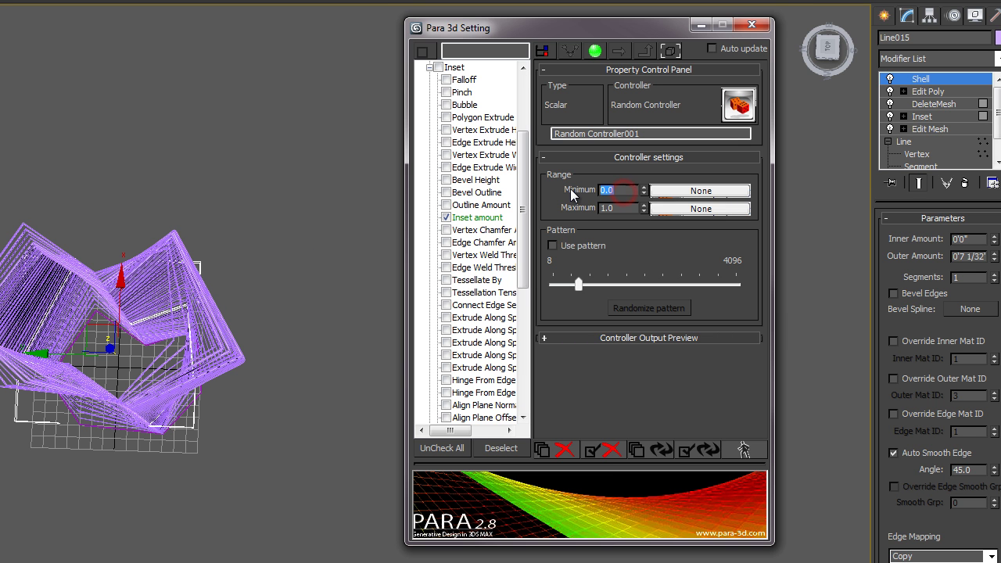
{"action": "type", "text": "5"}
{"action": "left_click", "coordinate": [615, 207]}
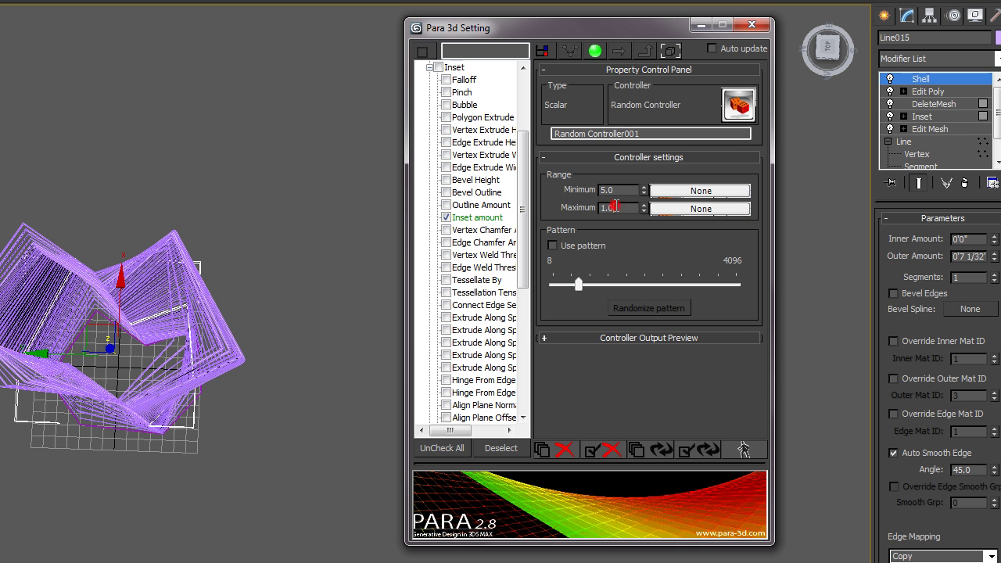
{"action": "left_click", "coordinate": [705, 452]}
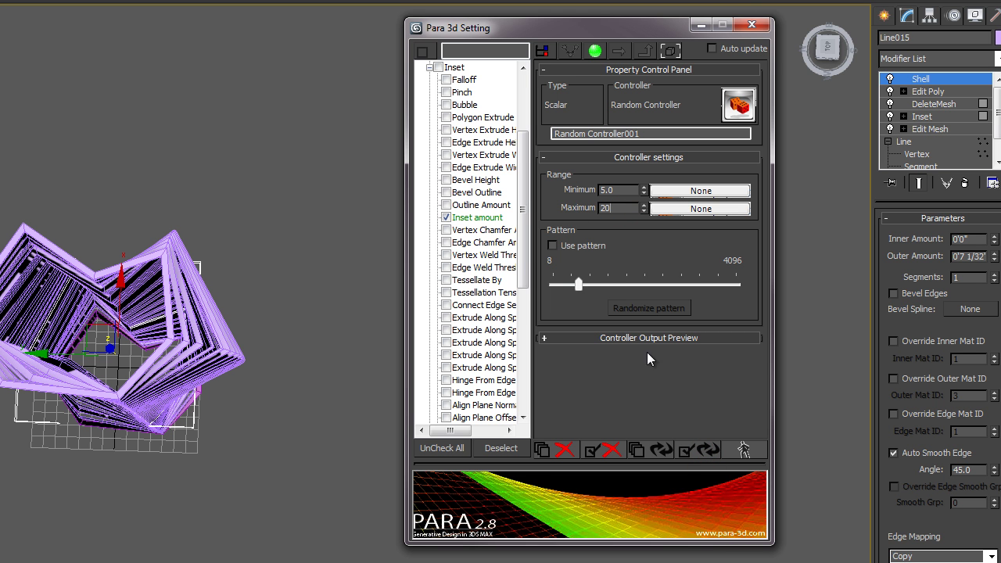
{"action": "left_click", "coordinate": [704, 449]}
- Select the floor ring just below the top one and rerun the checked-property update to regenerate the random inset amounts
{"action": "middle_click_drag", "start_coordinate": [109, 406], "coordinate": [98, 354], "text": "alt"}
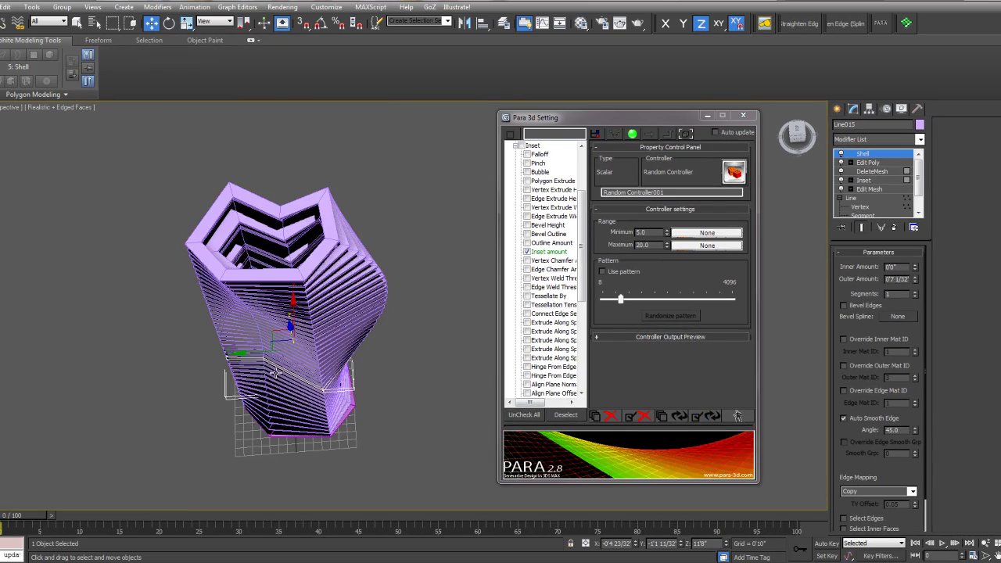
{"action": "scroll", "coordinate": [281, 348], "scroll_direction": "up", "scroll_amount": 5}
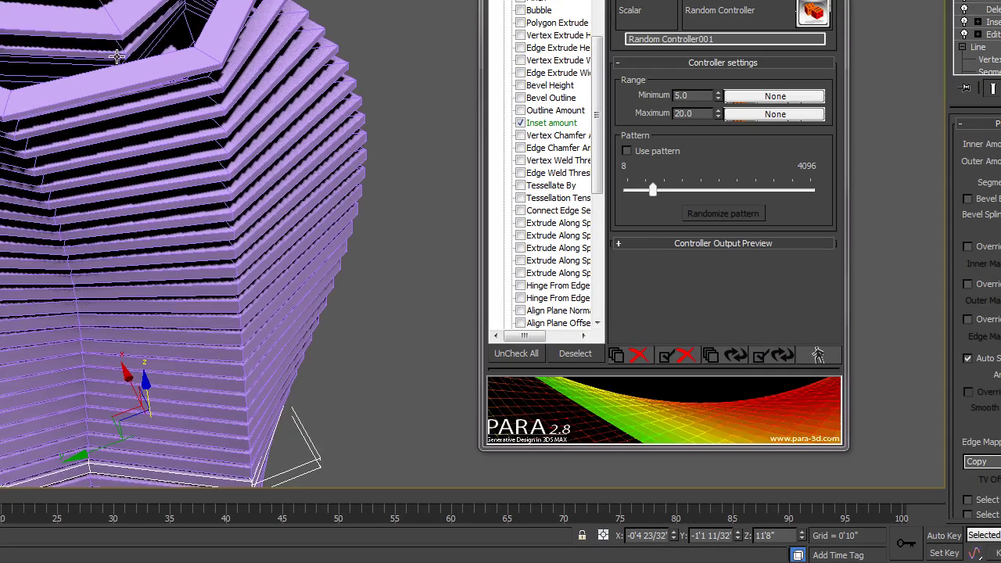
{"action": "left_click", "coordinate": [64, 99]}
{"action": "left_click", "coordinate": [141, 41]}
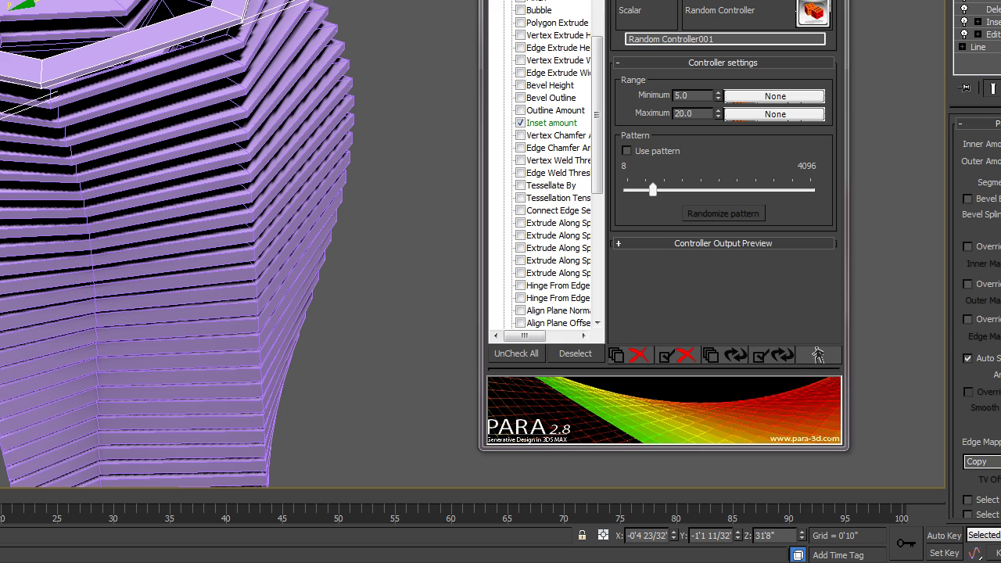
{"action": "left_click", "coordinate": [233, 43]}
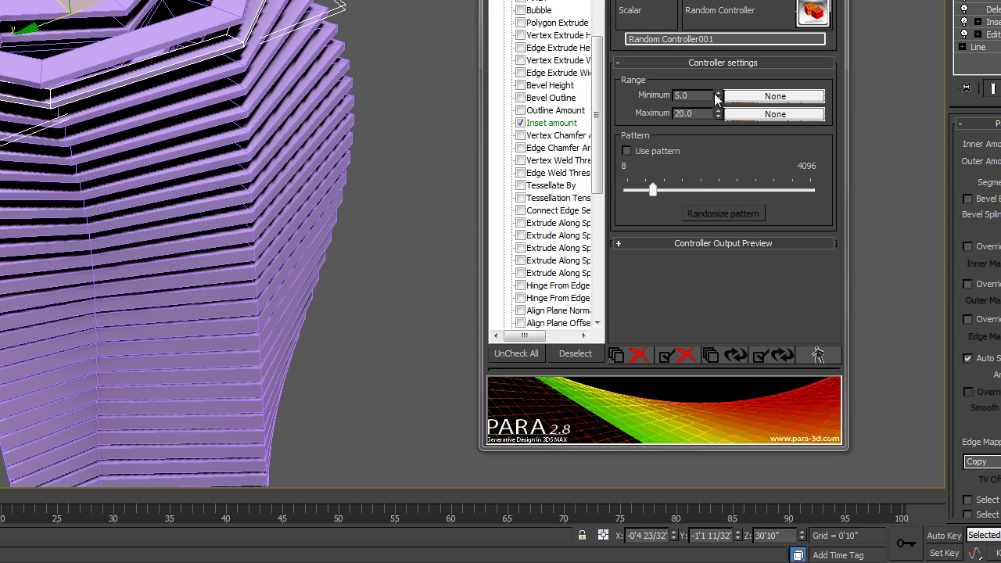
{"action": "left_click", "coordinate": [766, 354]}
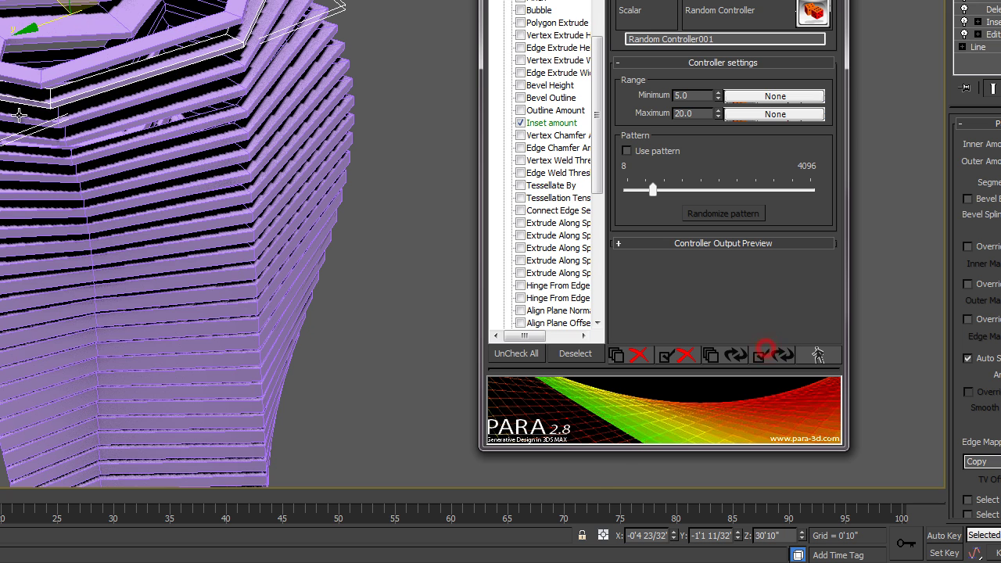
{"action": "left_click", "coordinate": [765, 356]}
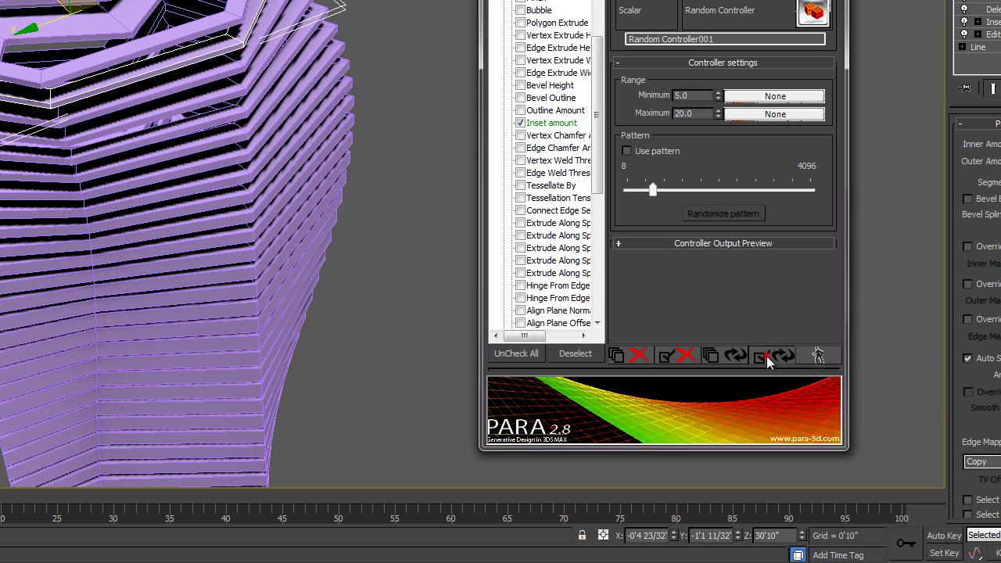